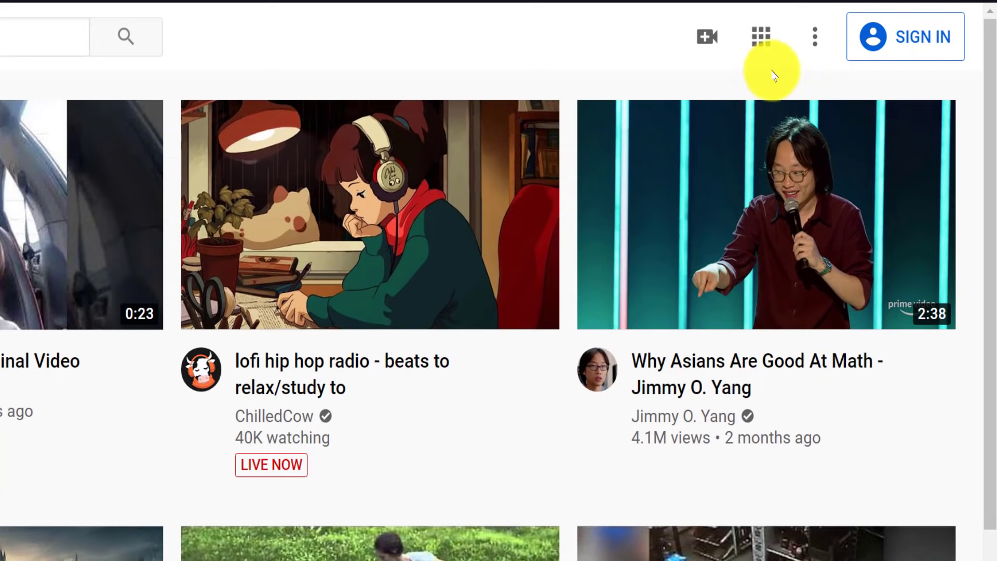
# Start signing in to YouTube to reach the Google account sign-up form
pyautogui.click(913, 51)
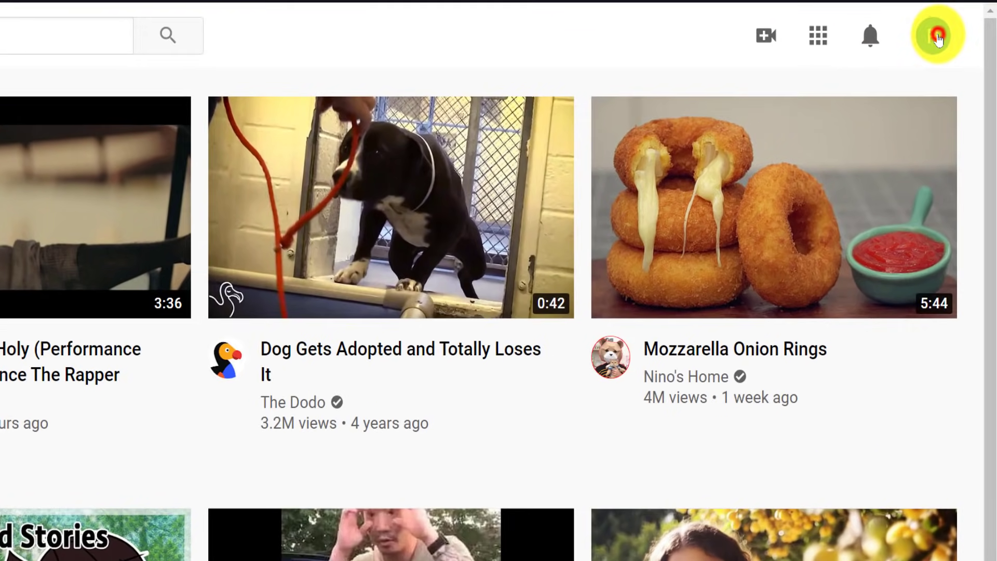
# Start a new channel from the account menu under the custom name My Channel Name
pyautogui.click(968, 16)
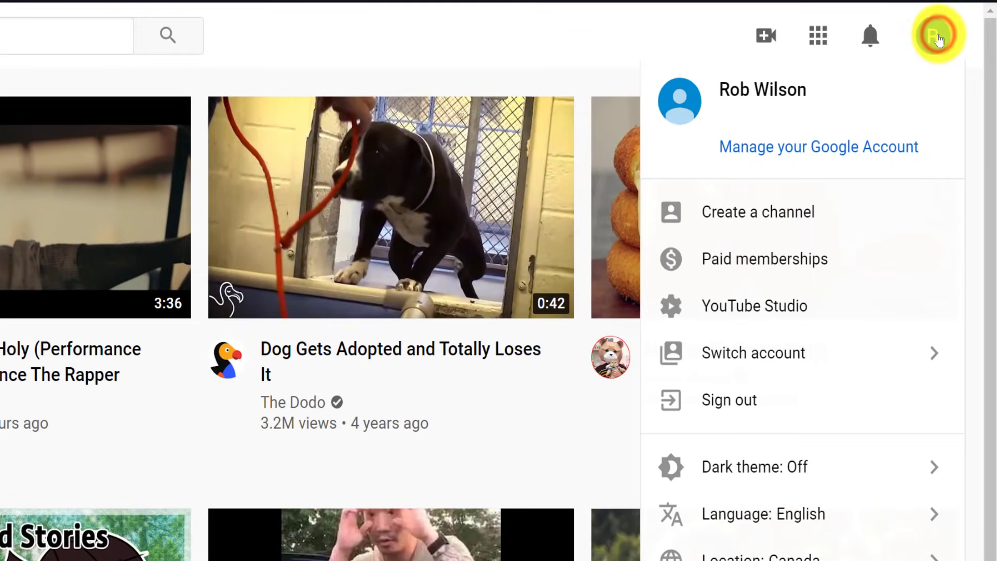
pyautogui.click(828, 216)
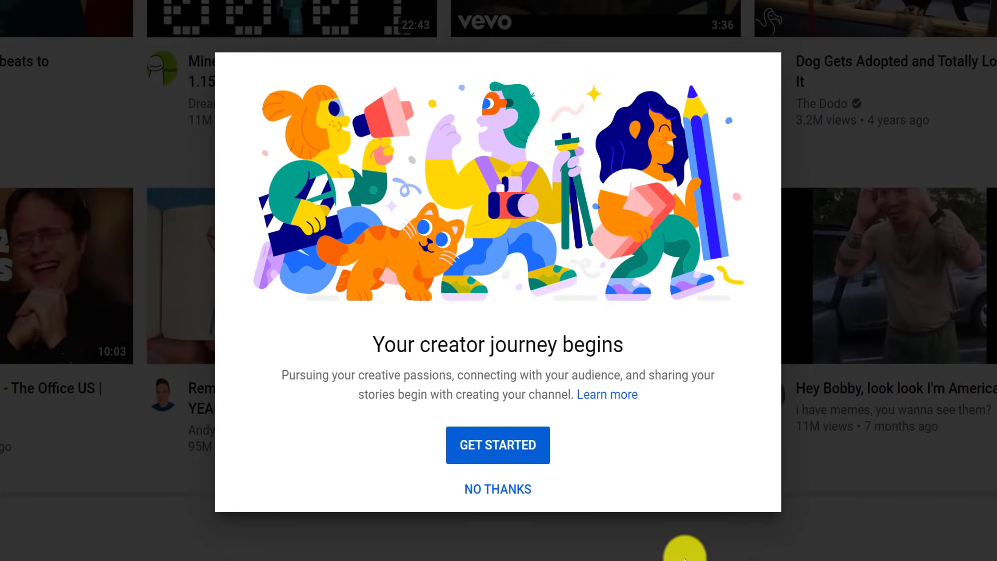
pyautogui.click(523, 446)
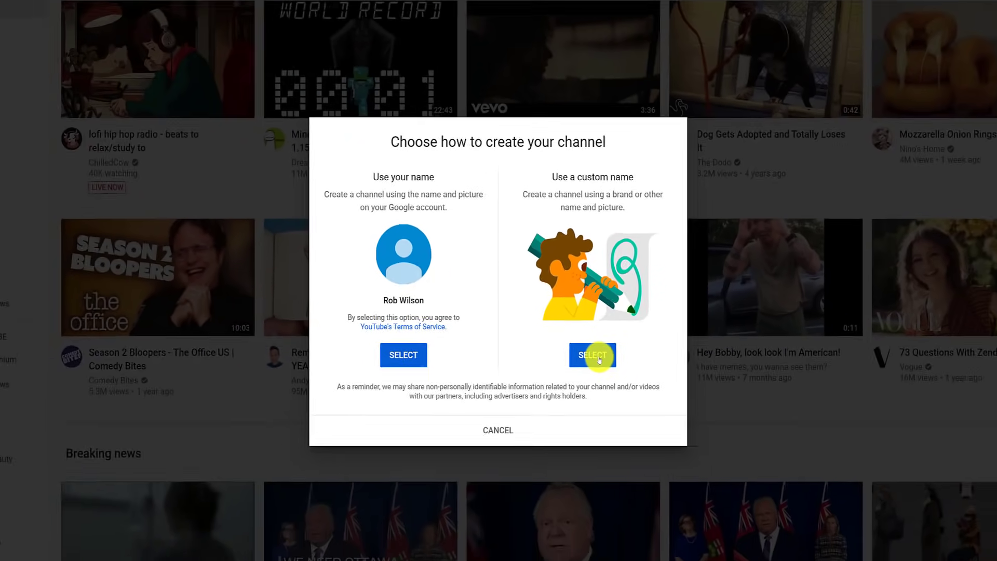
pyautogui.click(649, 397)
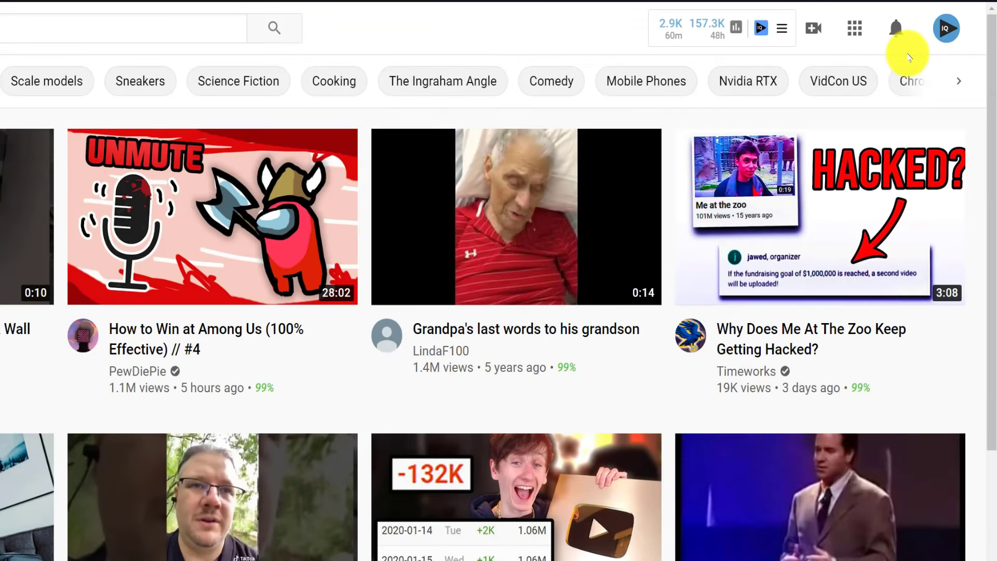
# Go through YouTube account settings to the channel list to create a new Brand Account channel
pyautogui.click(947, 30)
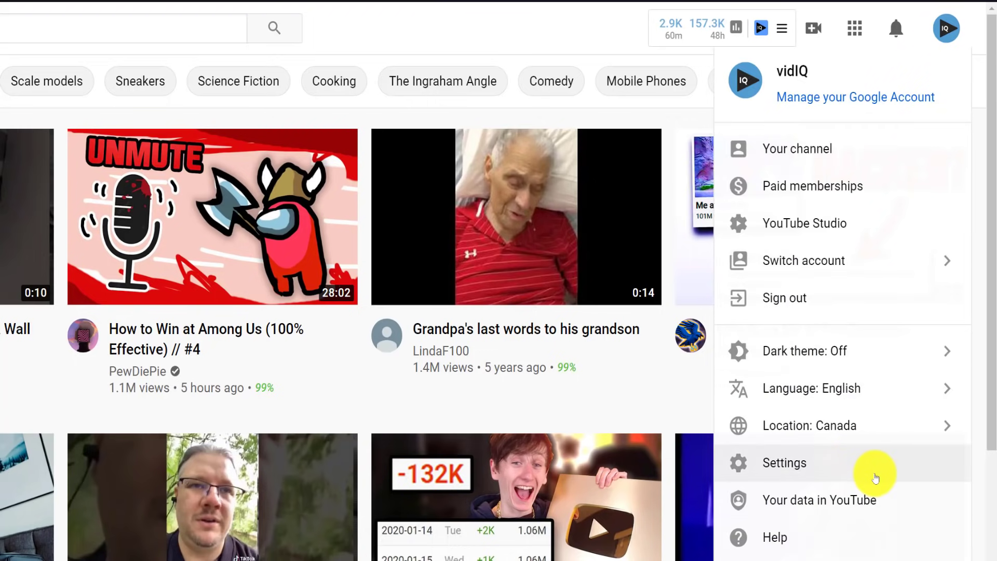
pyautogui.click(884, 475)
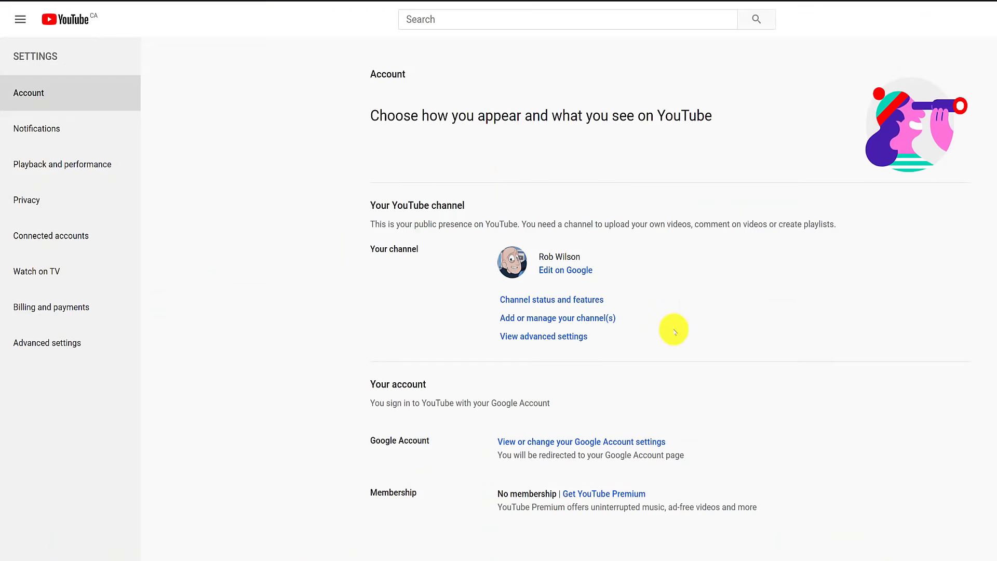
pyautogui.click(590, 318)
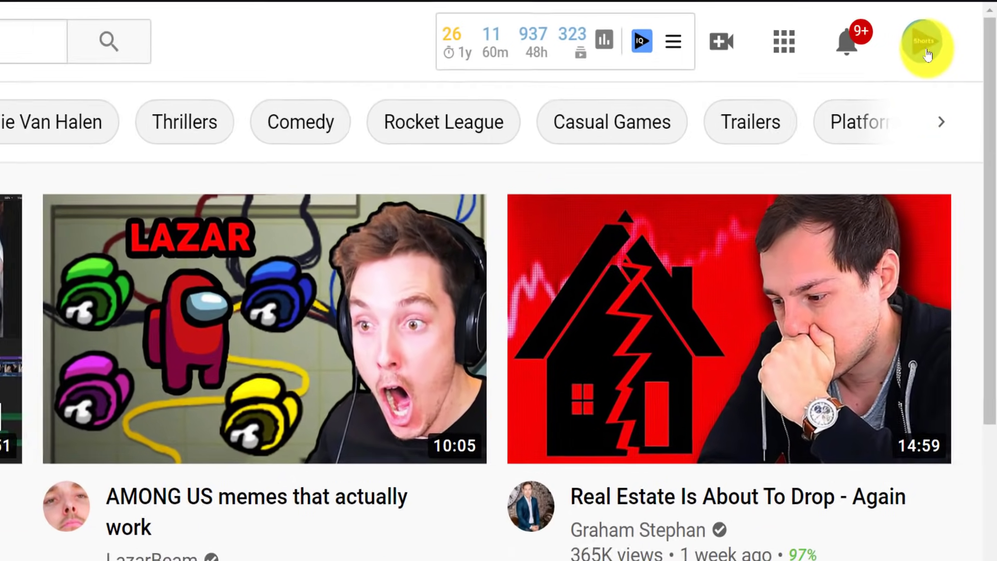
# Open vidIQ Shorts in Studio and show Channel > Feature eligibility with phone-verification features expanded
pyautogui.click(963, 20)
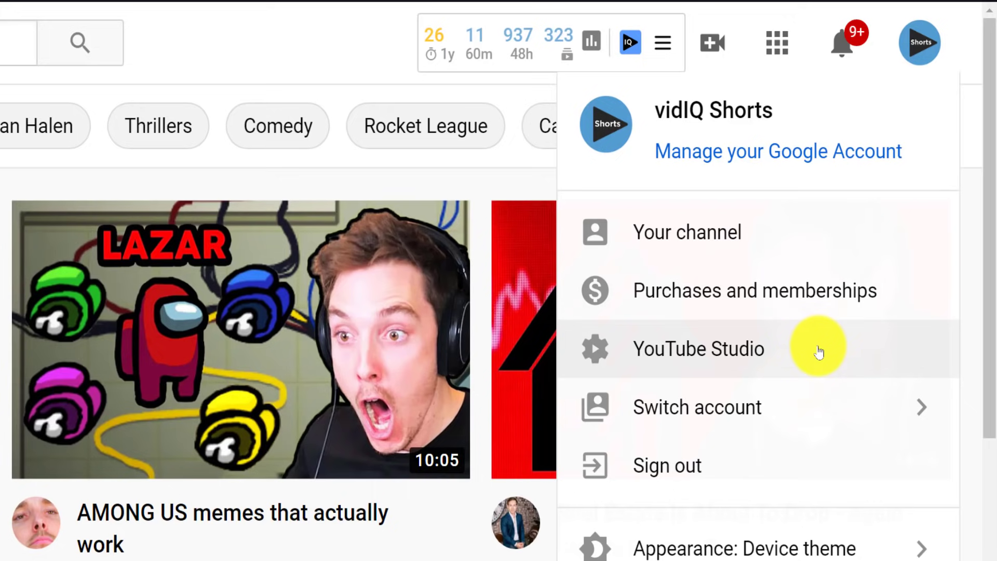
pyautogui.click(819, 351)
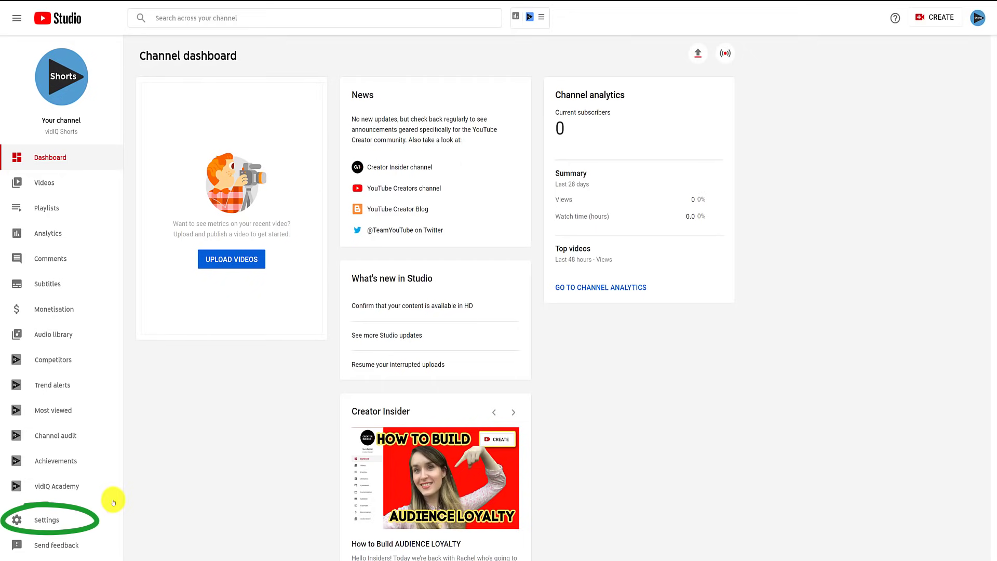
pyautogui.click(65, 519)
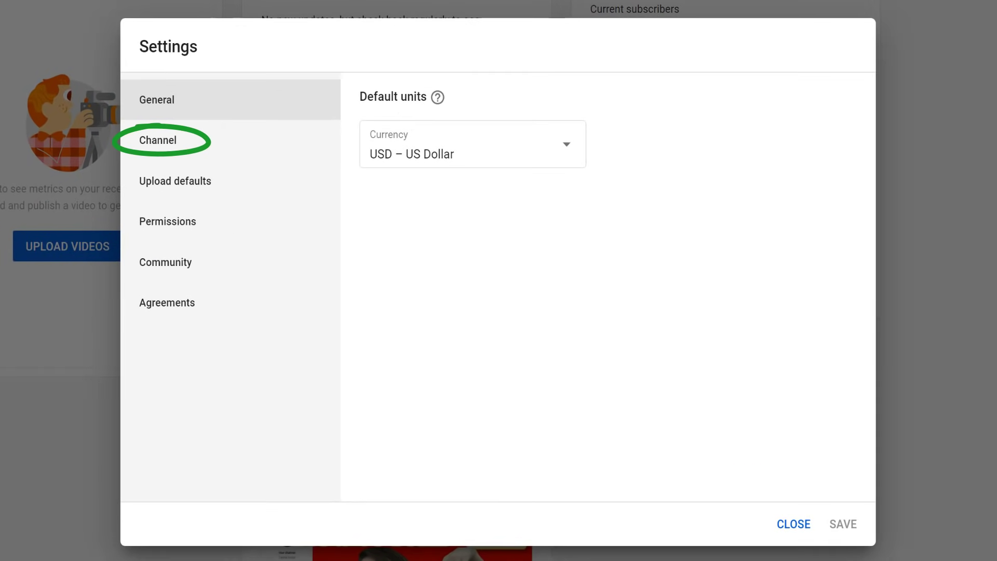
pyautogui.click(171, 143)
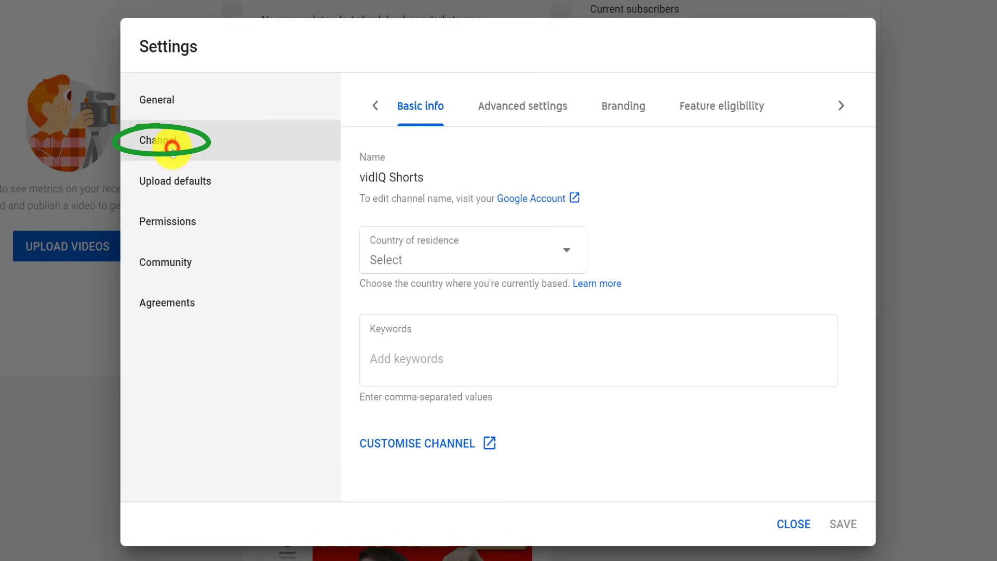
pyautogui.click(726, 106)
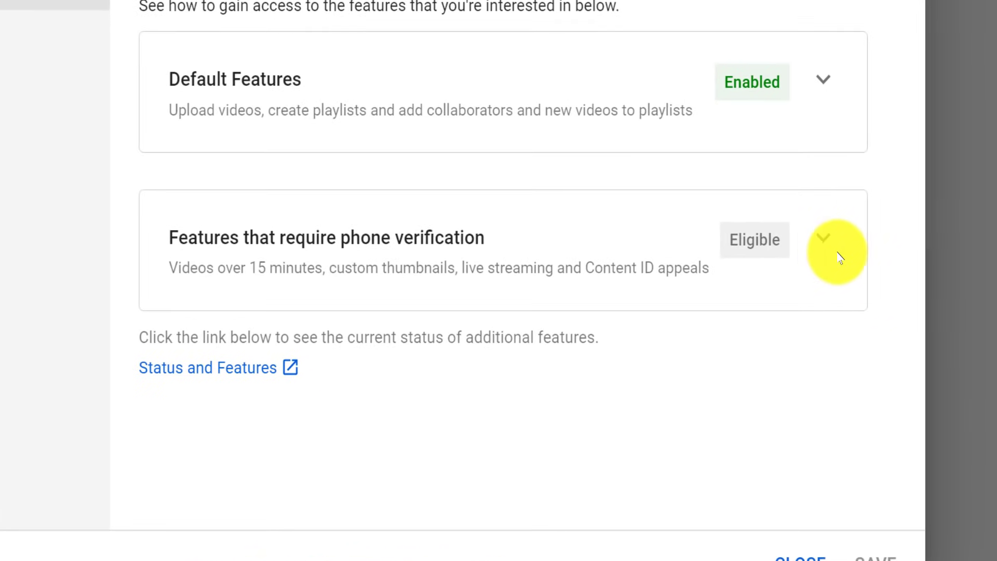
pyautogui.click(822, 242)
pyautogui.moveTo(911, 161); pyautogui.dragTo(912, 356)
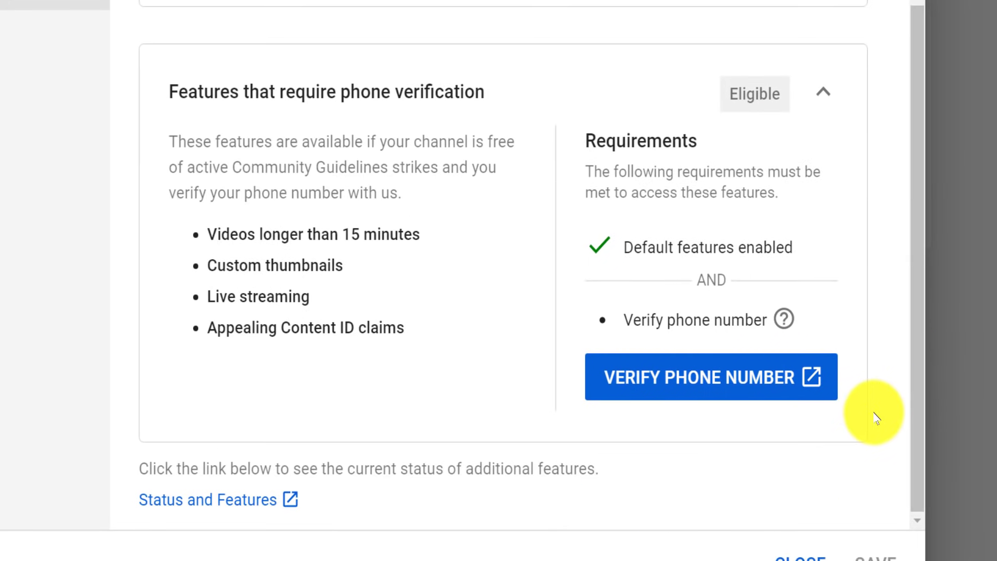
# Verify the account's phone number with a text-message code so phone-verification features become Enabled
pyautogui.click(774, 389)
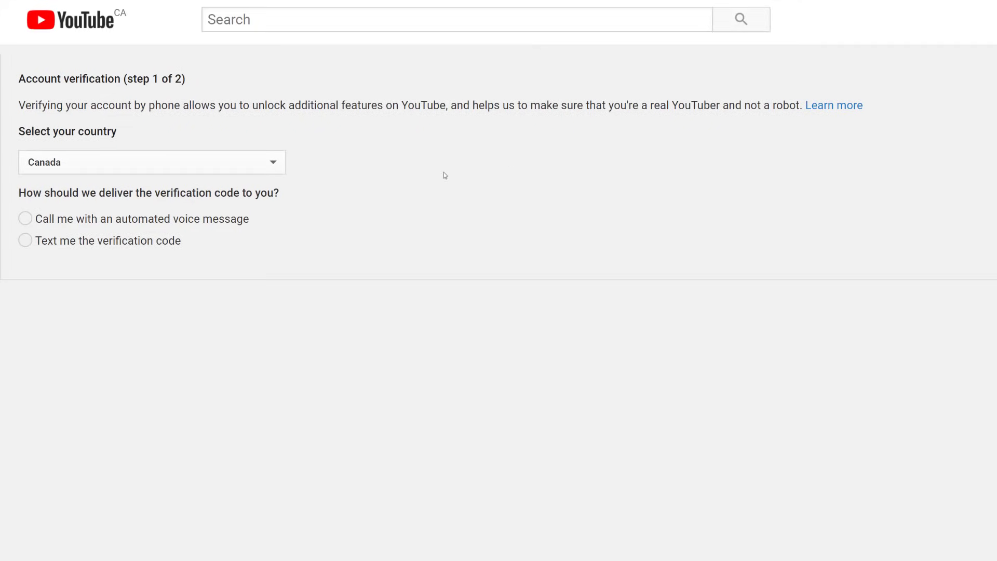
pyautogui.click(29, 240)
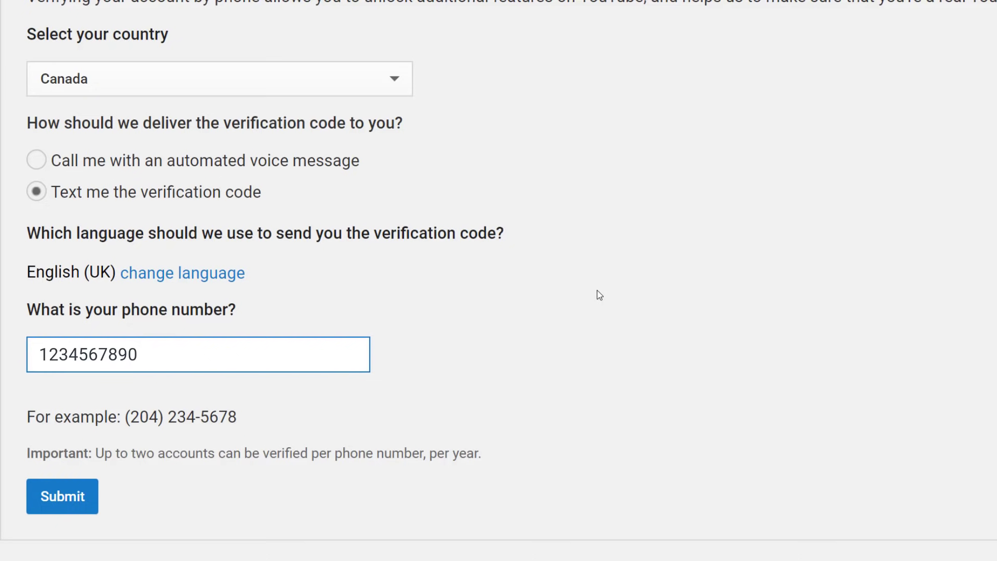
pyautogui.click(62, 498)
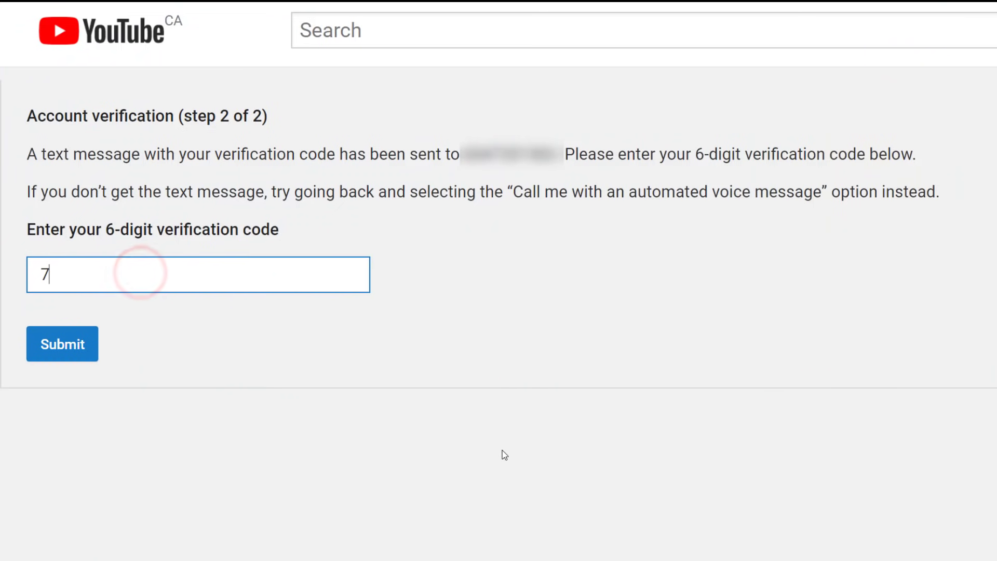
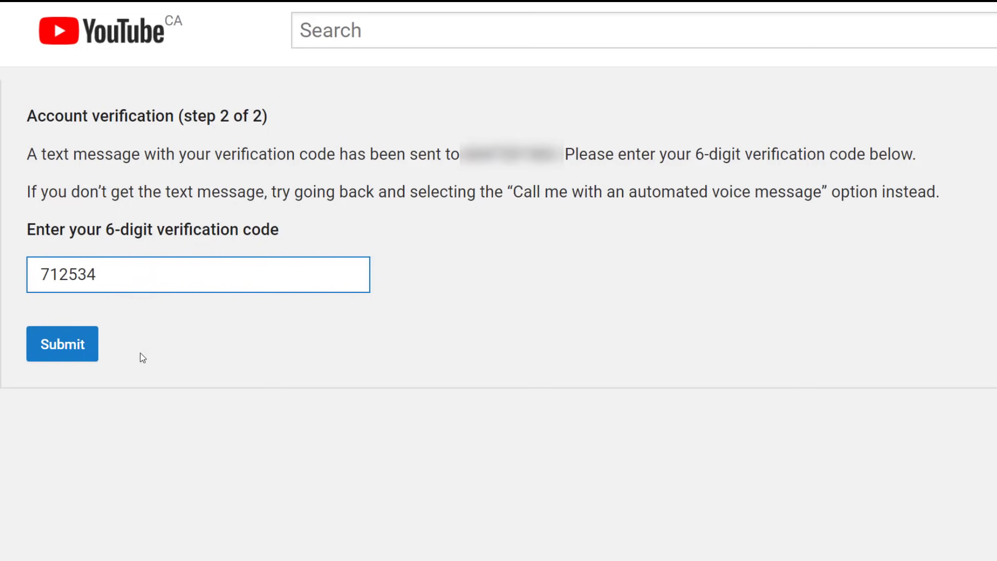
pyautogui.click(79, 347)
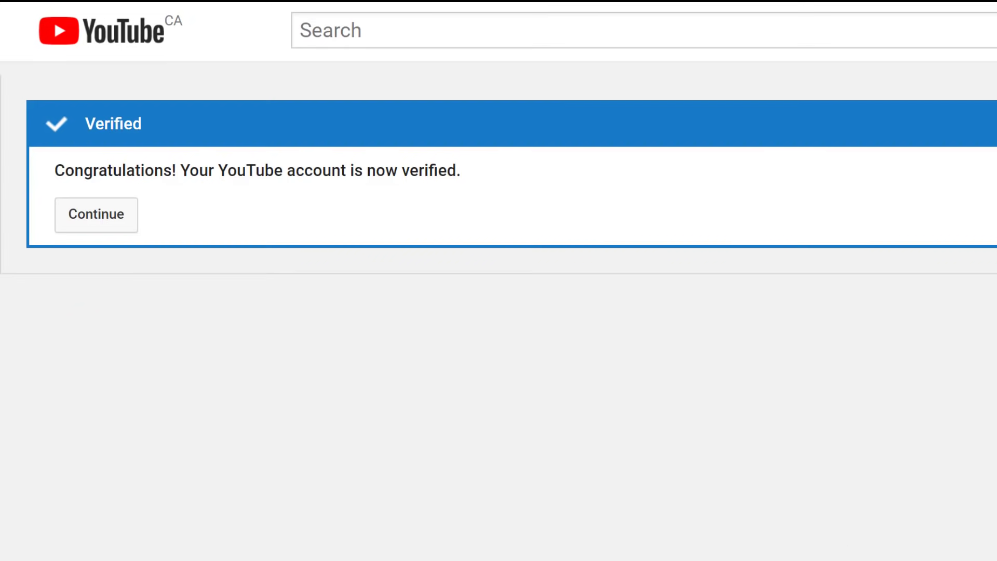
pyautogui.click(88, 218)
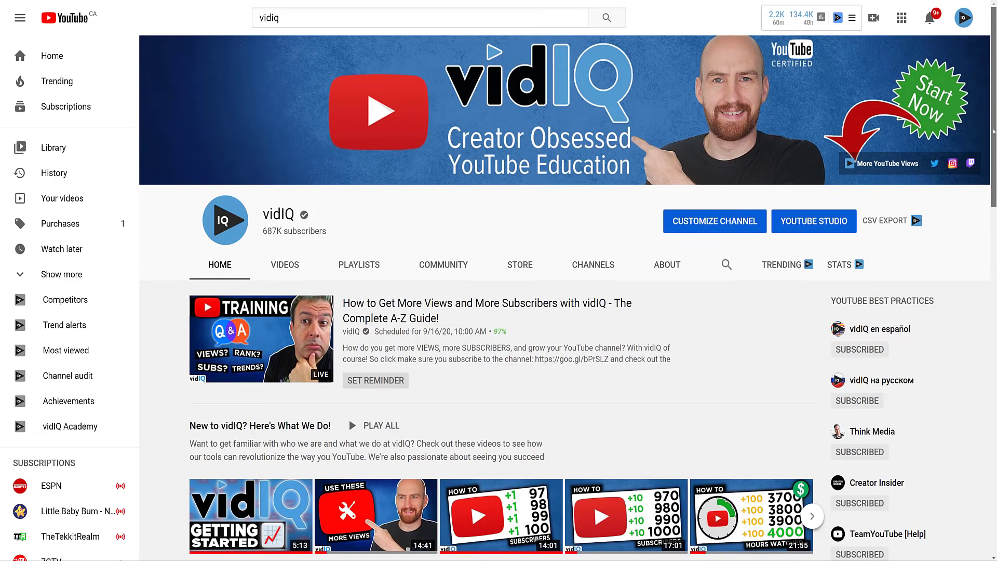
# Scroll down the vidIQ channel page toward the CUSTOMIZE CHANNEL button
pyautogui.moveTo(993, 131); pyautogui.dragTo(992, 479)
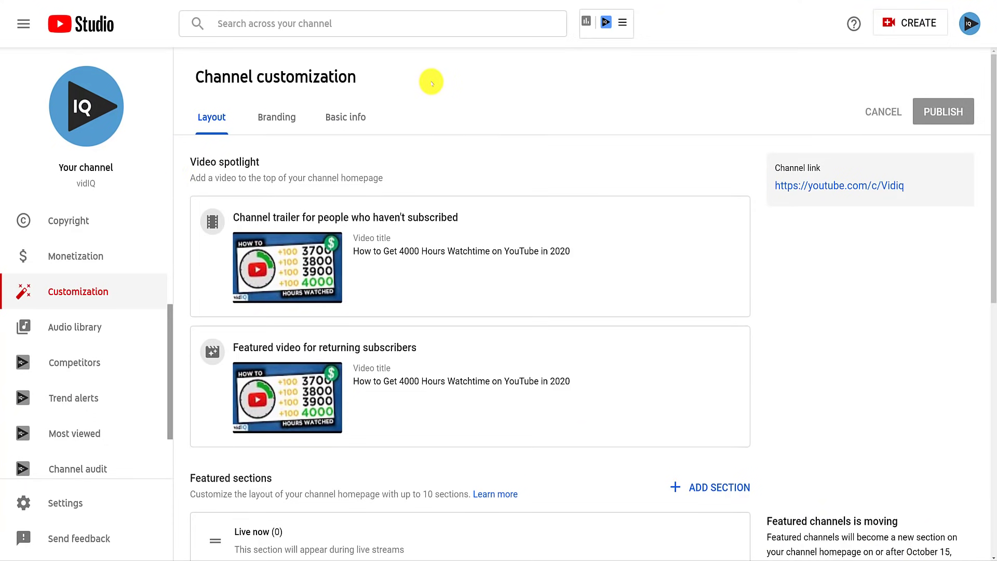
pyautogui.click(289, 123)
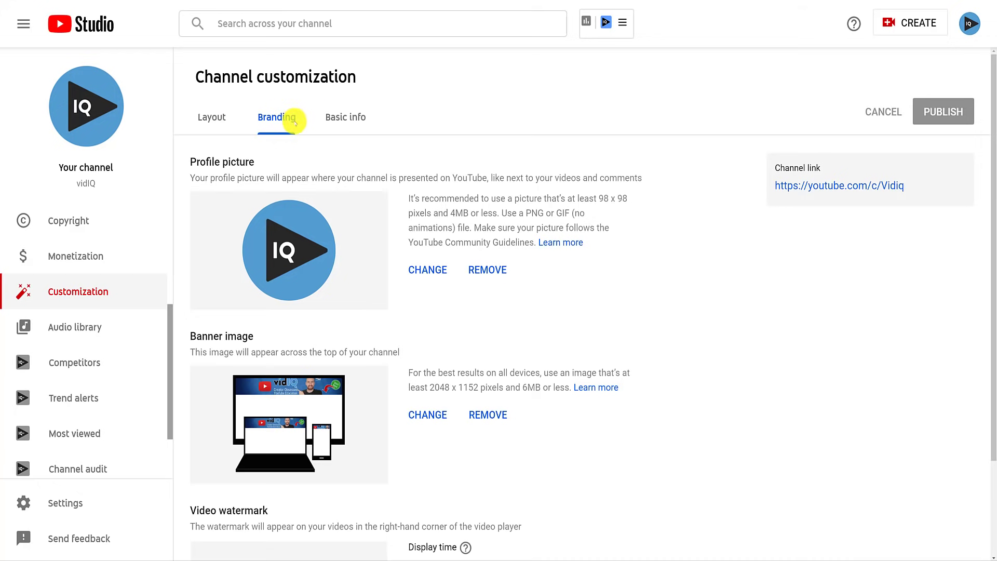
pyautogui.click(354, 119)
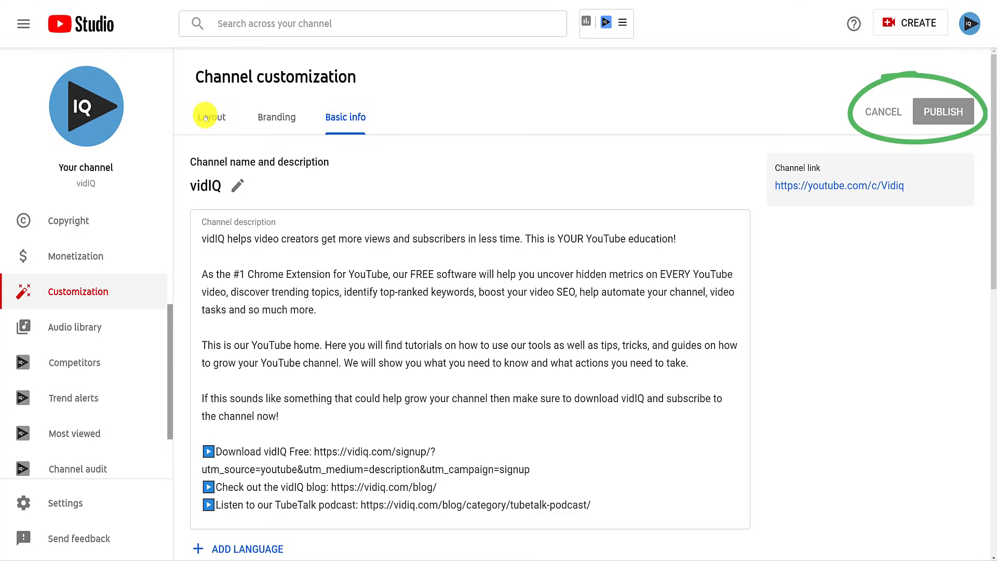
pyautogui.click(205, 115)
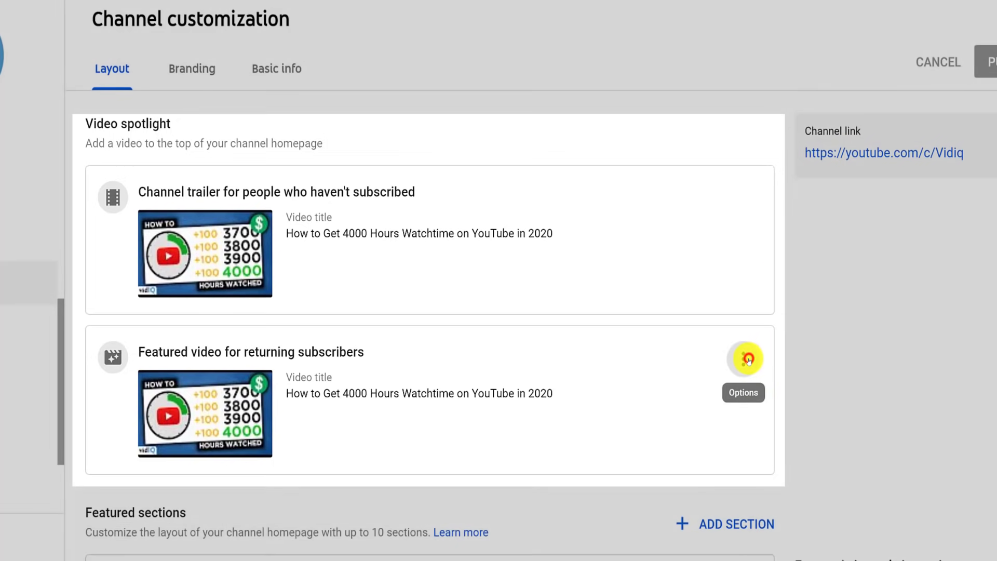
# Replace the returning-subscriber featured video with the one about getting your first 1000 subscribers
pyautogui.click(746, 358)
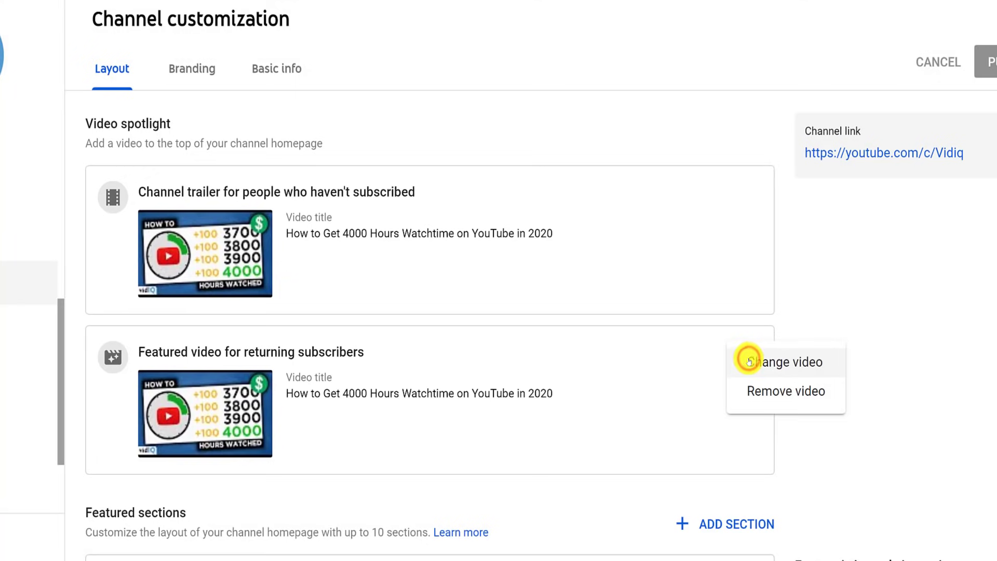
pyautogui.click(831, 365)
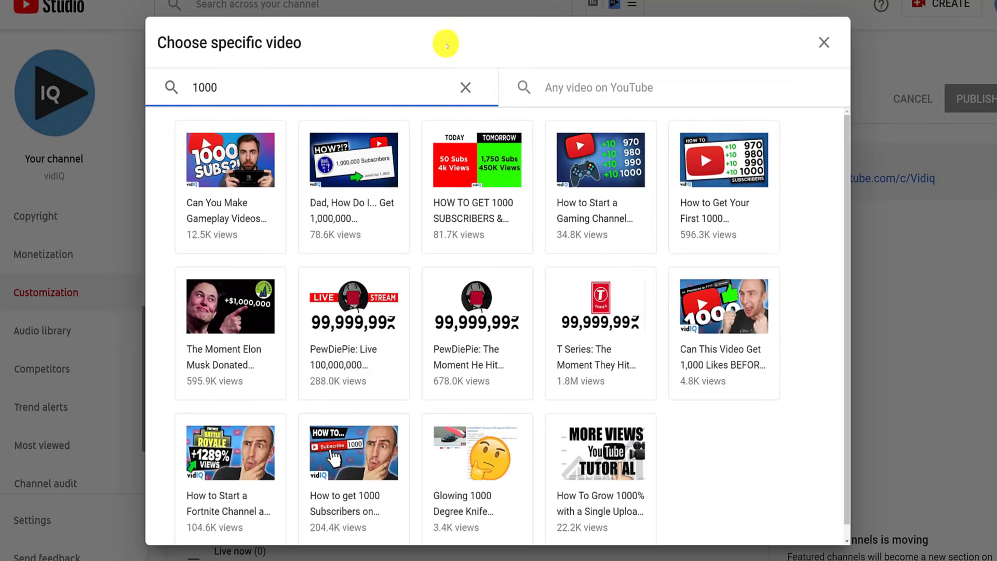
pyautogui.click(715, 203)
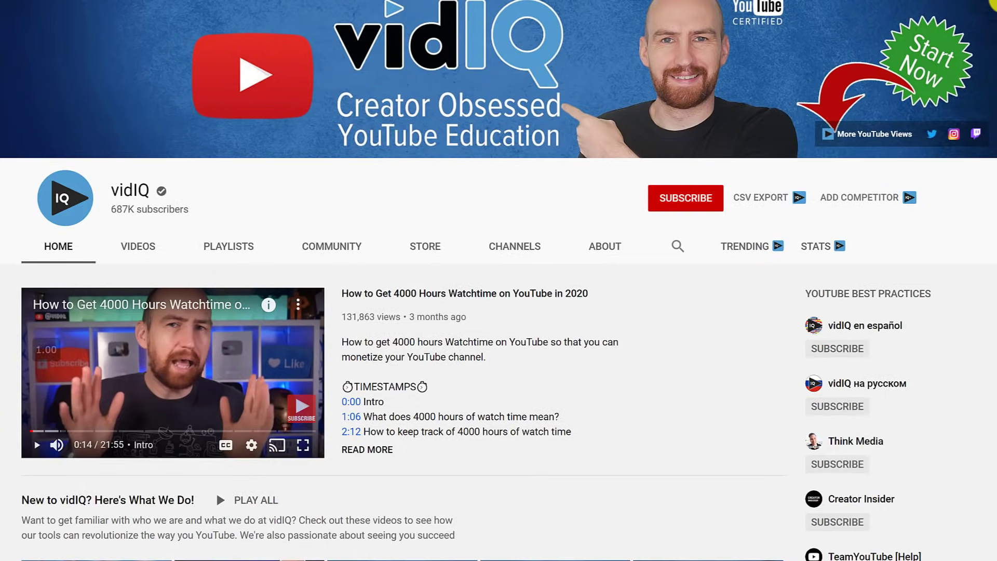
pyautogui.scroll(-5, 498, 281)
pyautogui.scroll(-1, 995, 129)
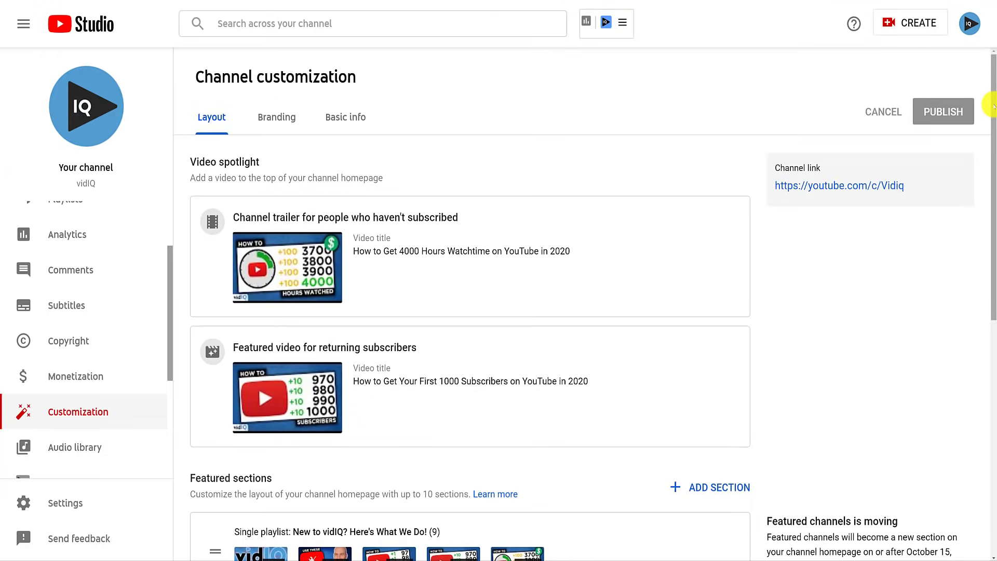
# Drag the New to vidIQ section below Uploads so Uploads is first
pyautogui.moveTo(992, 106); pyautogui.dragTo(987, 297)
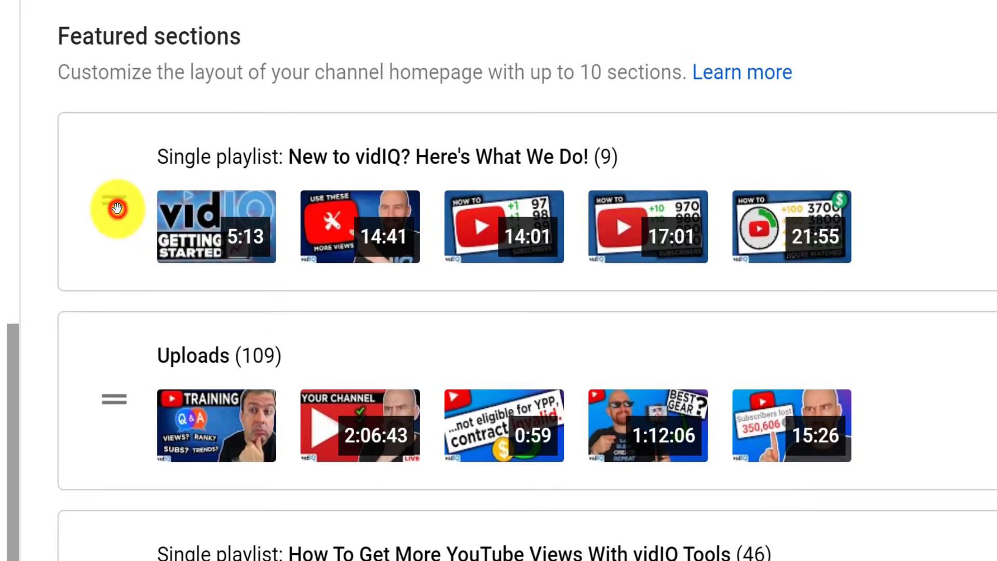
pyautogui.moveTo(118, 208); pyautogui.dragTo(109, 503)
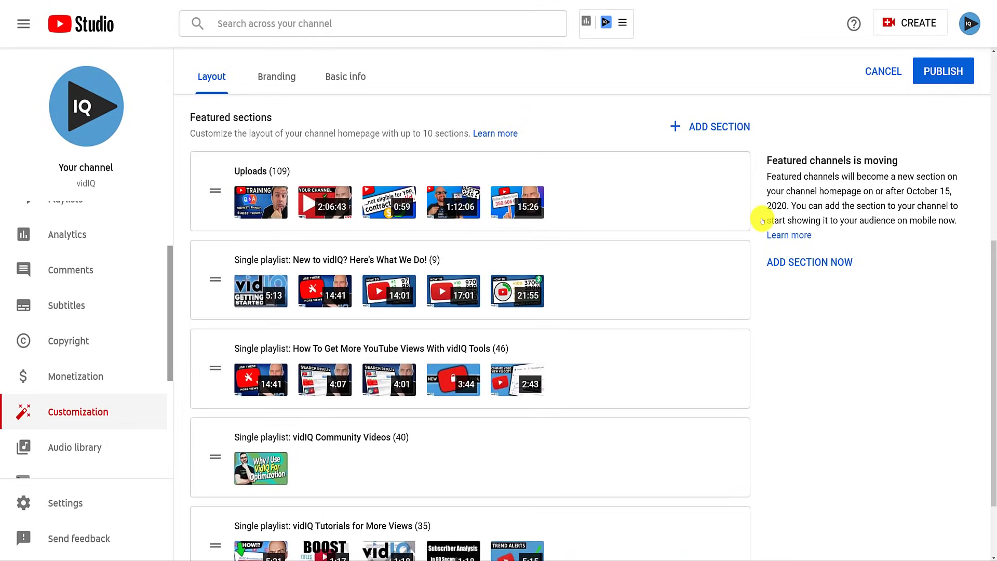
# Add a Single playlist section for 'How to Start a Gaming Channel and CRUSH YouTube!' above vidIQ Community Videos
pyautogui.click(705, 127)
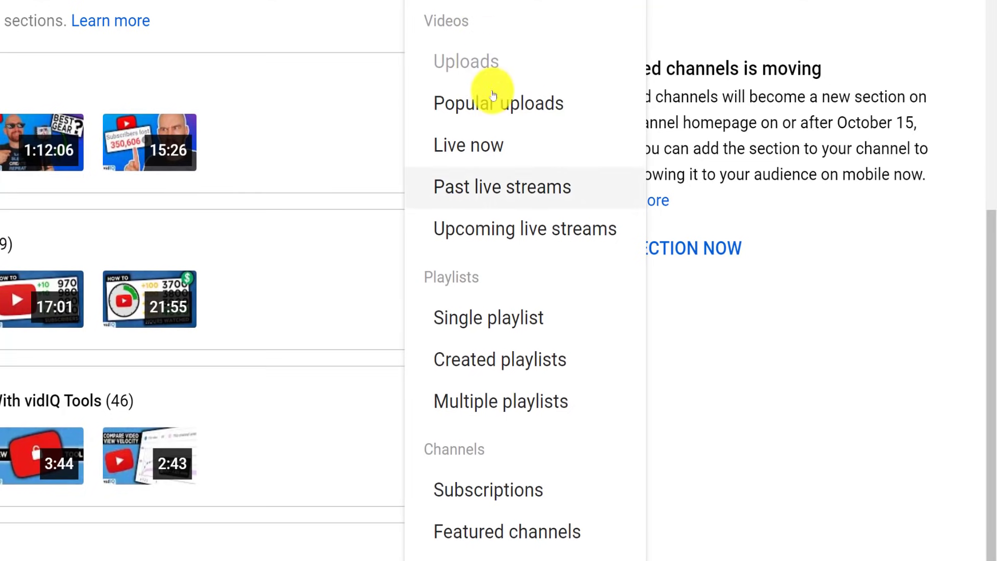
pyautogui.click(522, 317)
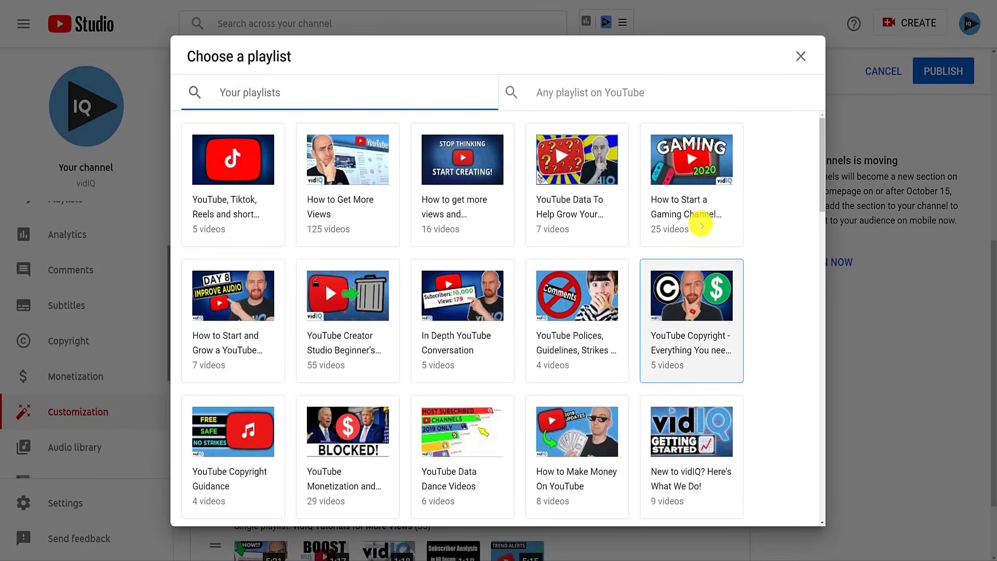
pyautogui.click(690, 195)
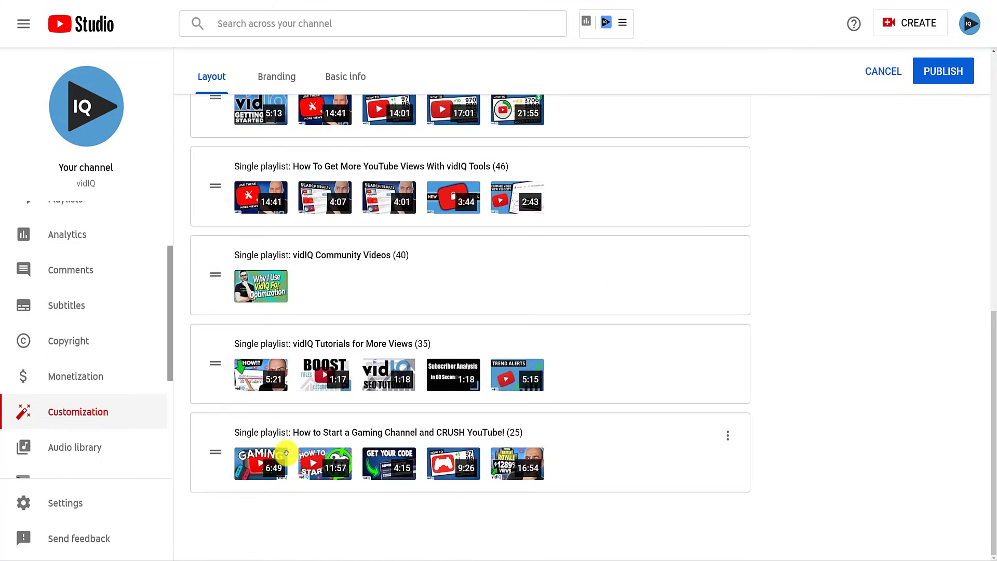
pyautogui.moveTo(213, 455); pyautogui.dragTo(213, 240)
pyautogui.scroll(5, 875, 407)
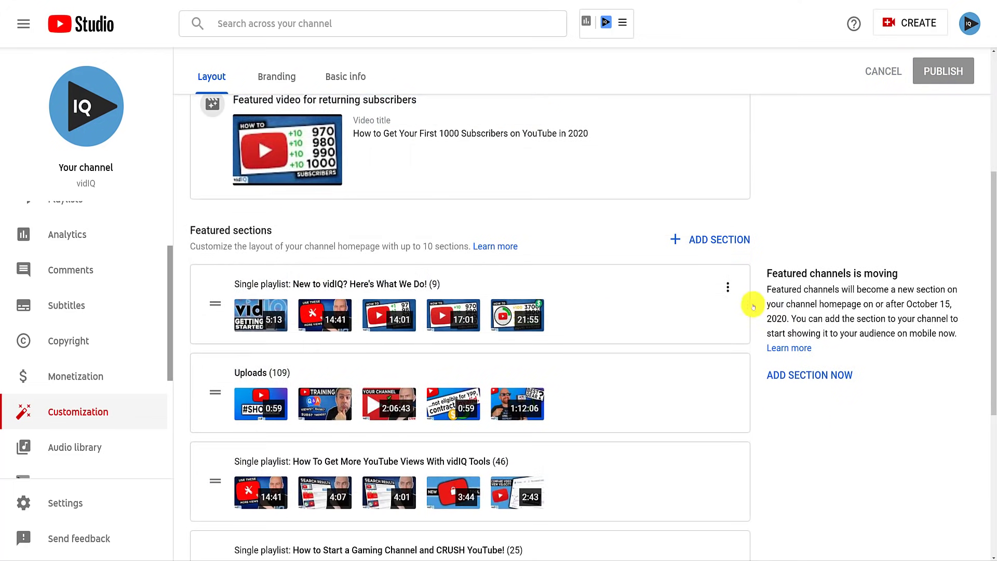
# Open the New to vidIQ playlist with View playlist, after briefly checking Edit section contents
pyautogui.click(731, 287)
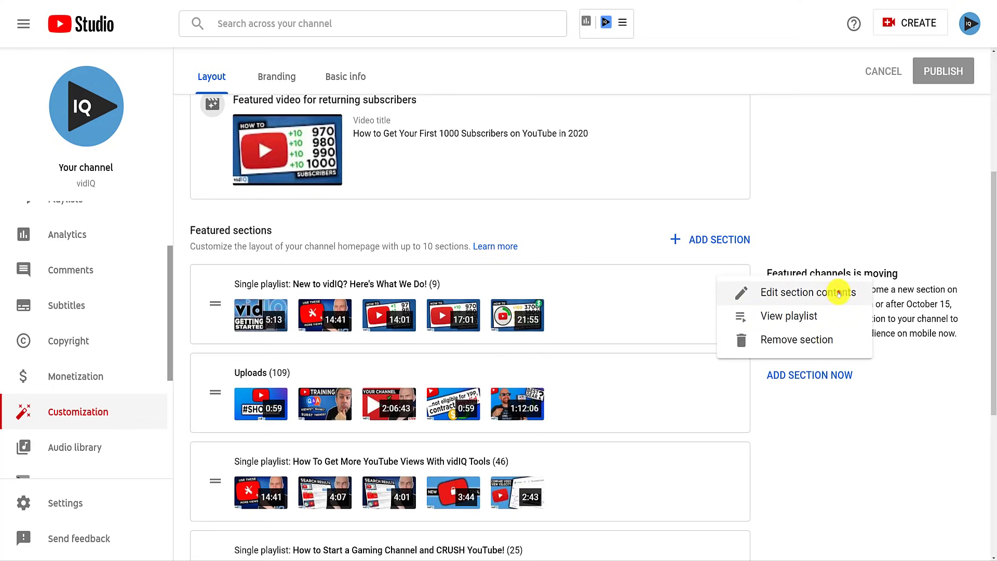
pyautogui.click(838, 294)
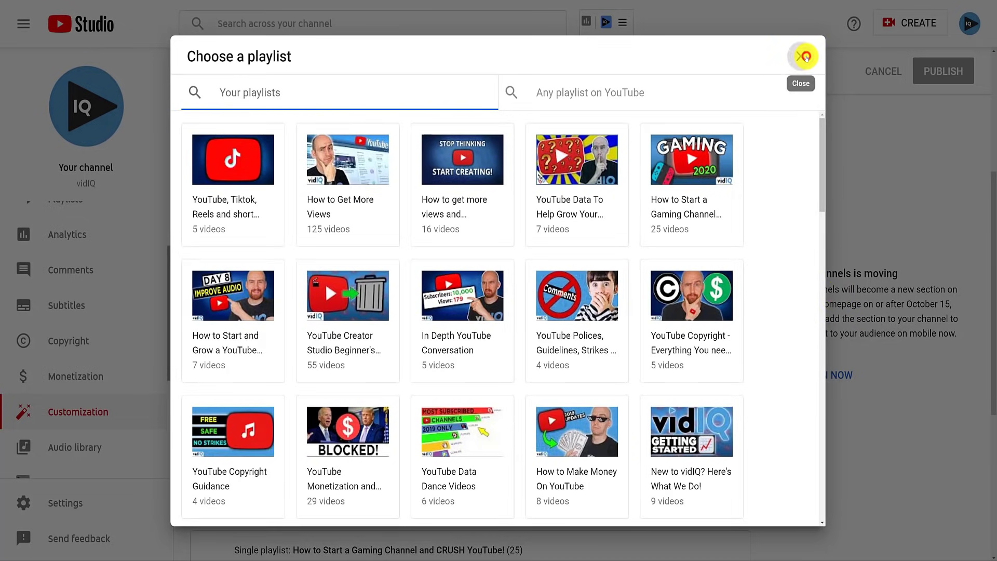
pyautogui.click(802, 56)
pyautogui.click(732, 288)
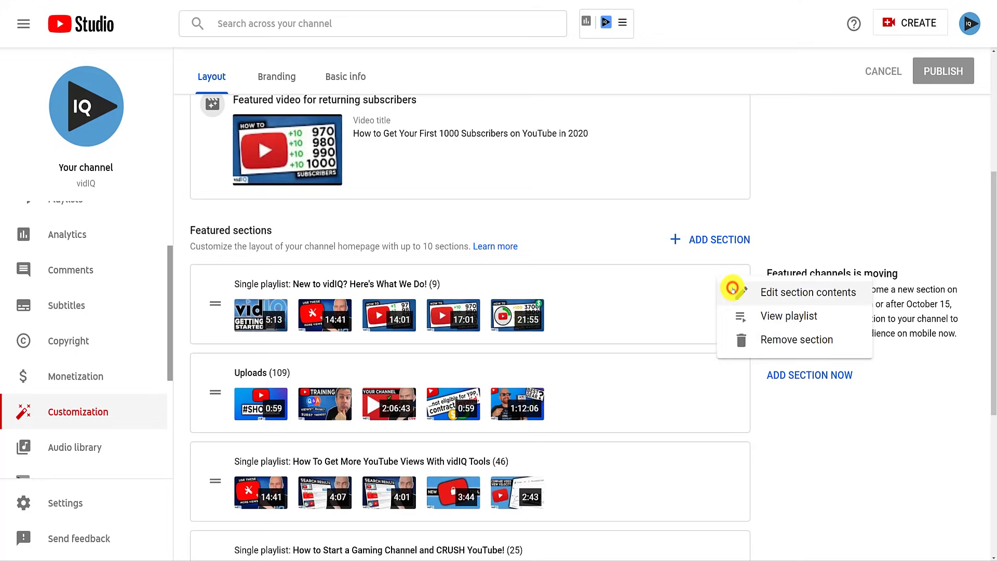
pyautogui.click(838, 321)
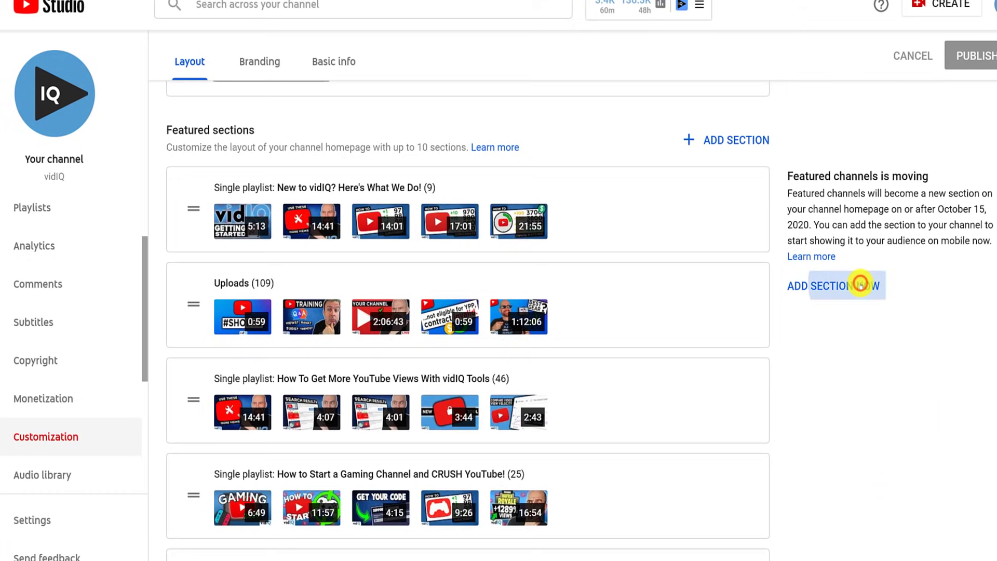
# Add the YouTube Best Practices featured channels section, trying MrBeast then removing it to keep the original list
pyautogui.click(860, 284)
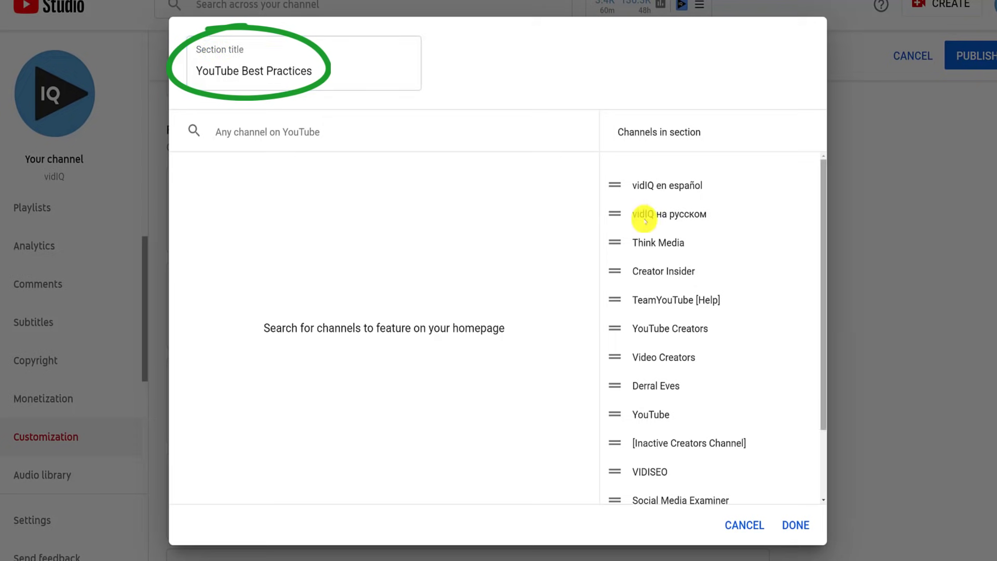
pyautogui.write('mrbeast')
pyautogui.click(199, 195)
pyautogui.moveTo(823, 258); pyautogui.dragTo(830, 374)
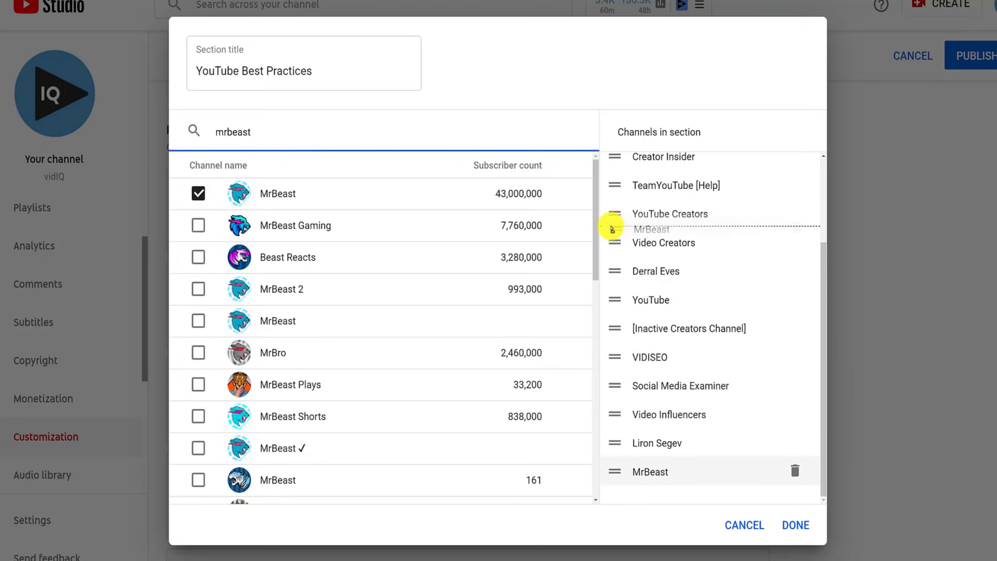
pyautogui.moveTo(613, 229); pyautogui.dragTo(611, 217)
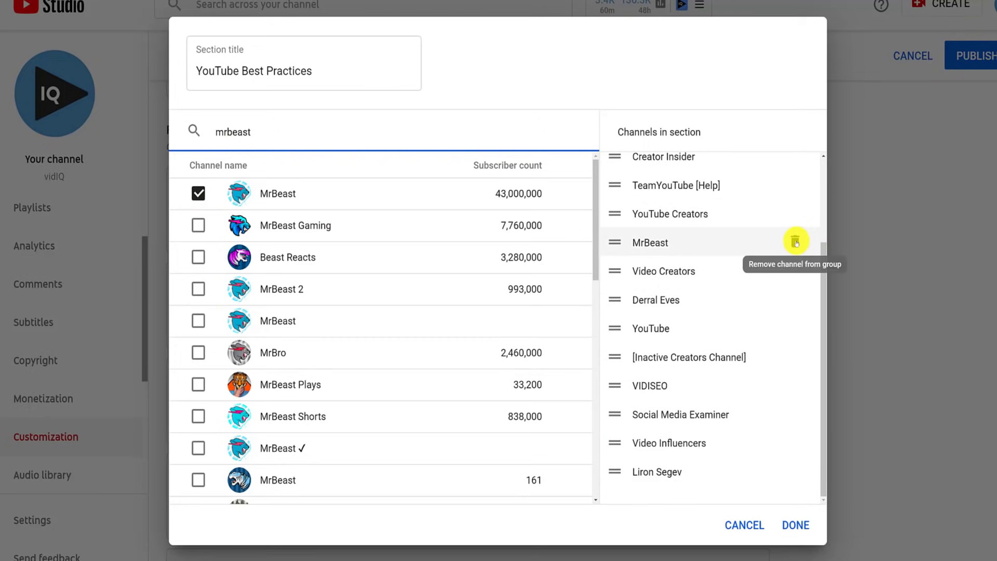
pyautogui.click(795, 241)
# Move the YouTube Best Practices section above the Gaming playlist and go to the live channel page
pyautogui.click(801, 527)
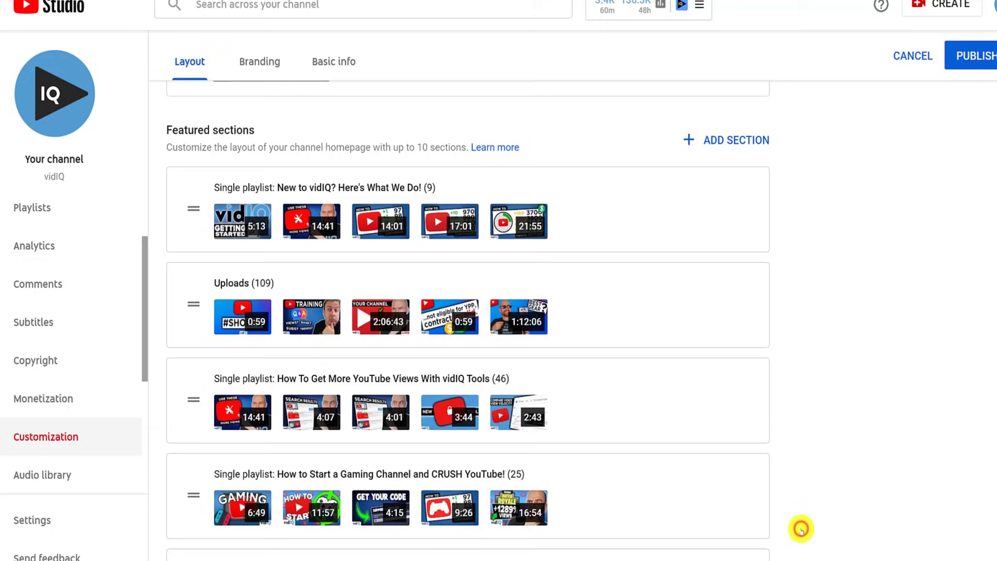
pyautogui.scroll(-5, 802, 529)
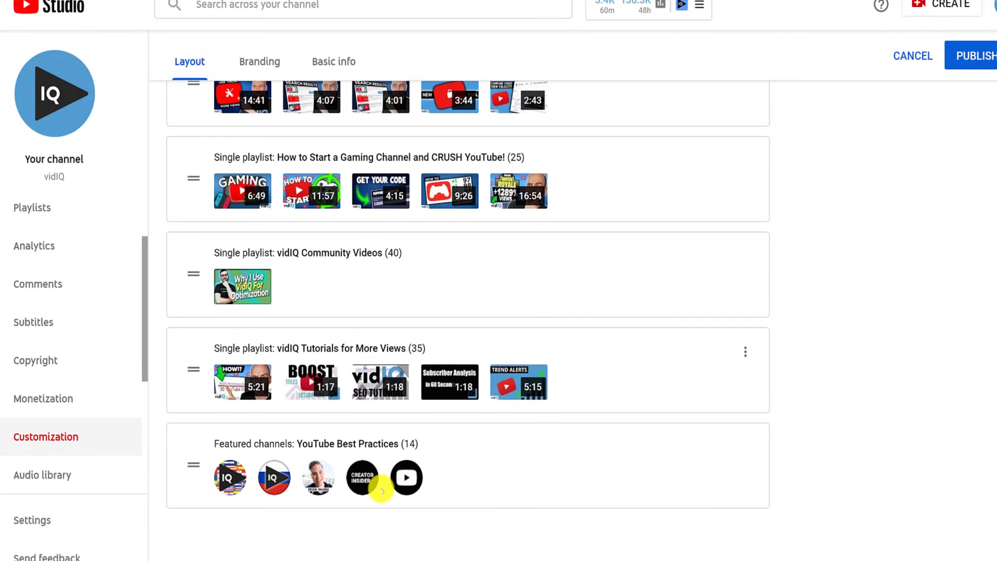
pyautogui.moveTo(193, 470); pyautogui.dragTo(185, 142)
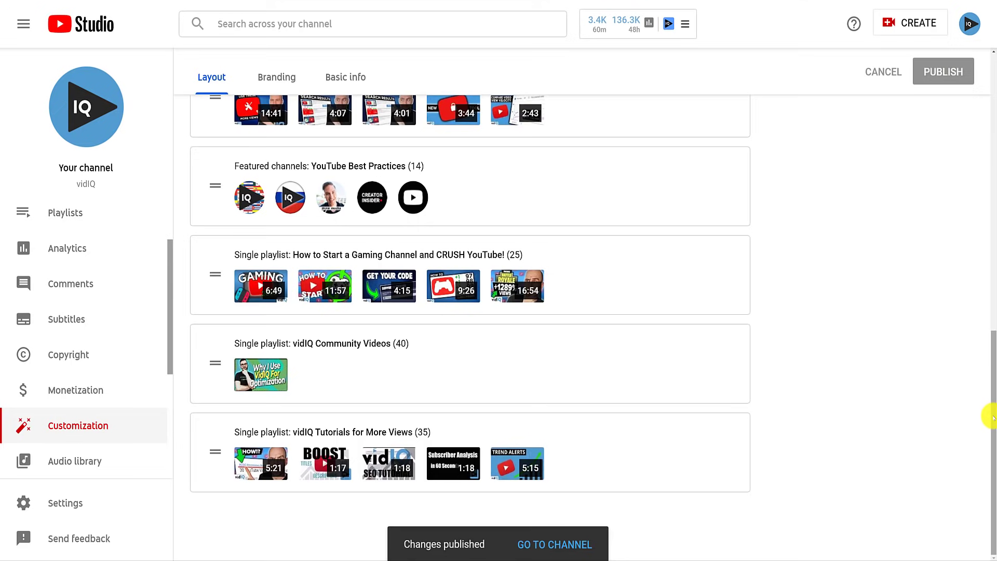
pyautogui.moveTo(992, 415); pyautogui.dragTo(992, 125)
pyautogui.click(876, 190)
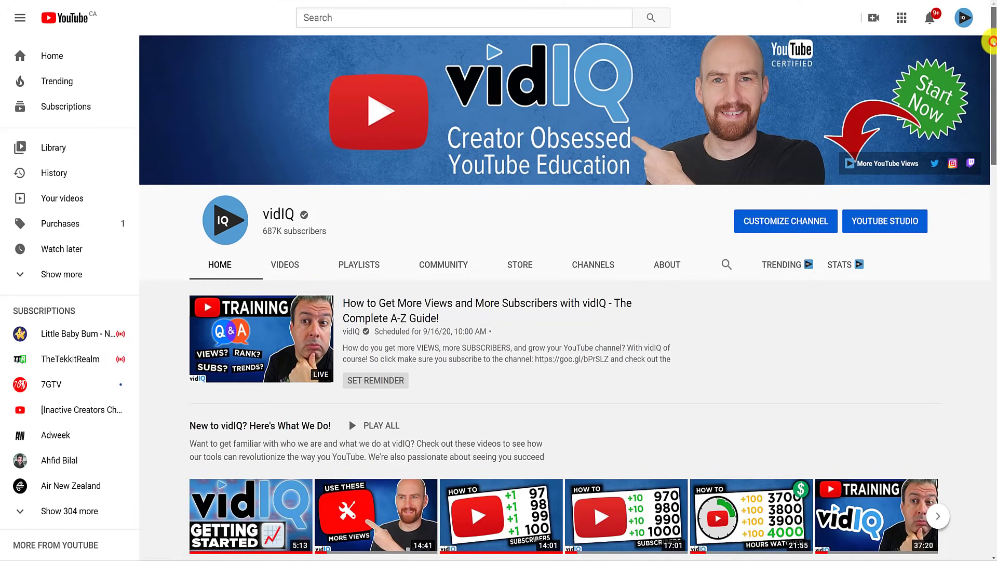
pyautogui.moveTo(991, 42); pyautogui.dragTo(982, 302)
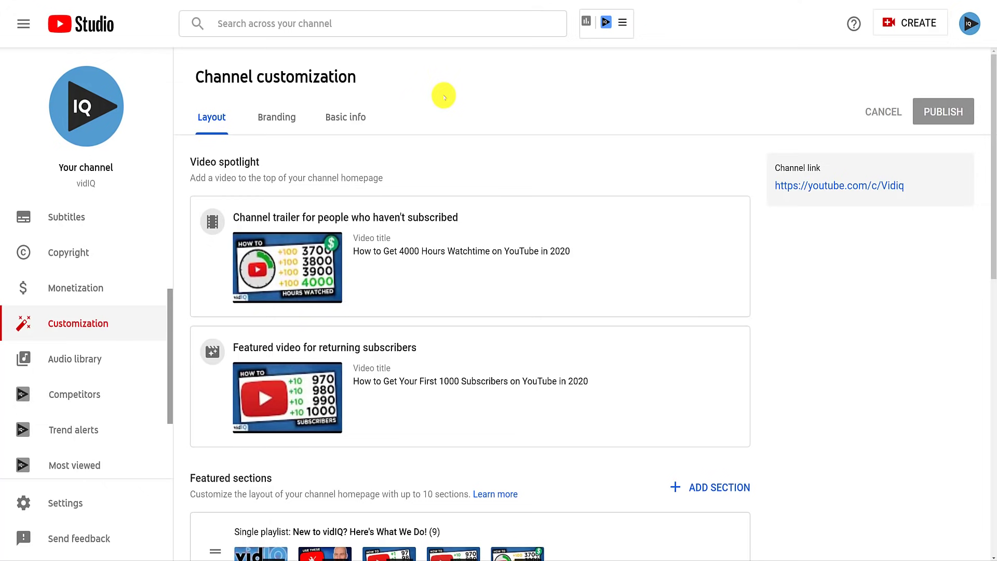
# On the Branding tab, set the green chart image with browser and YouTube logos as profile picture
pyautogui.click(268, 120)
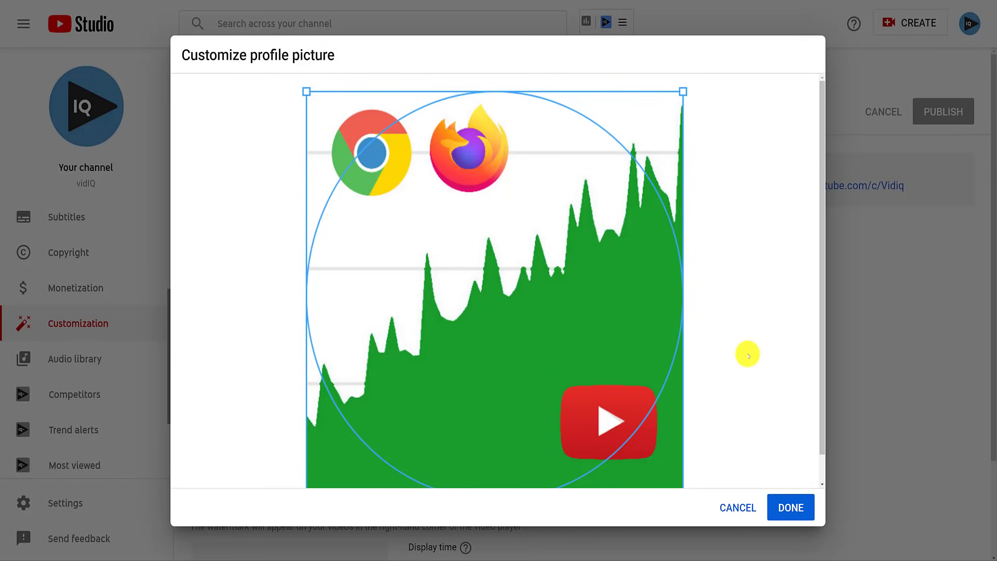
pyautogui.click(789, 501)
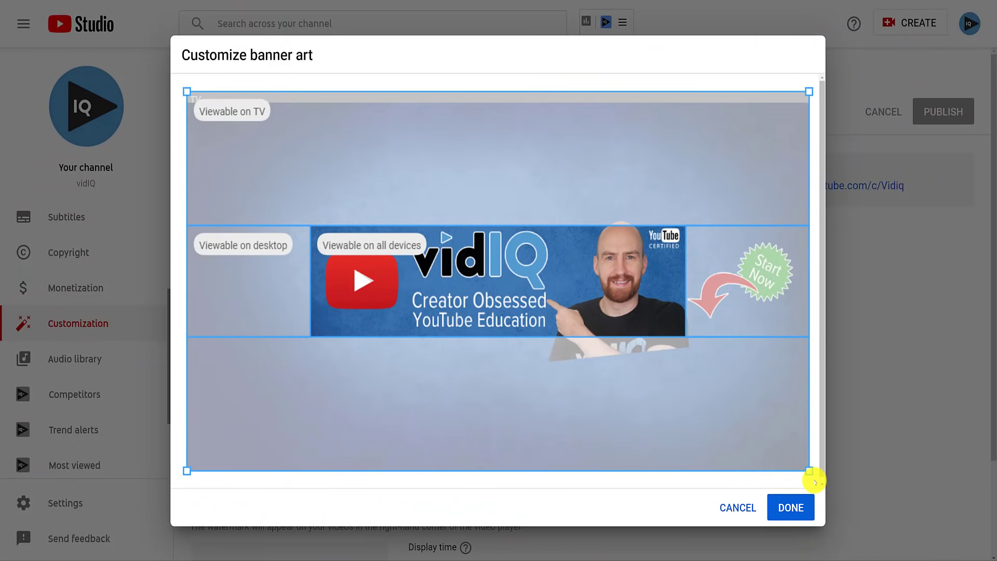
# Adjust the vidIQ banner crop so it covers the whole image
pyautogui.moveTo(809, 470); pyautogui.dragTo(556, 300)
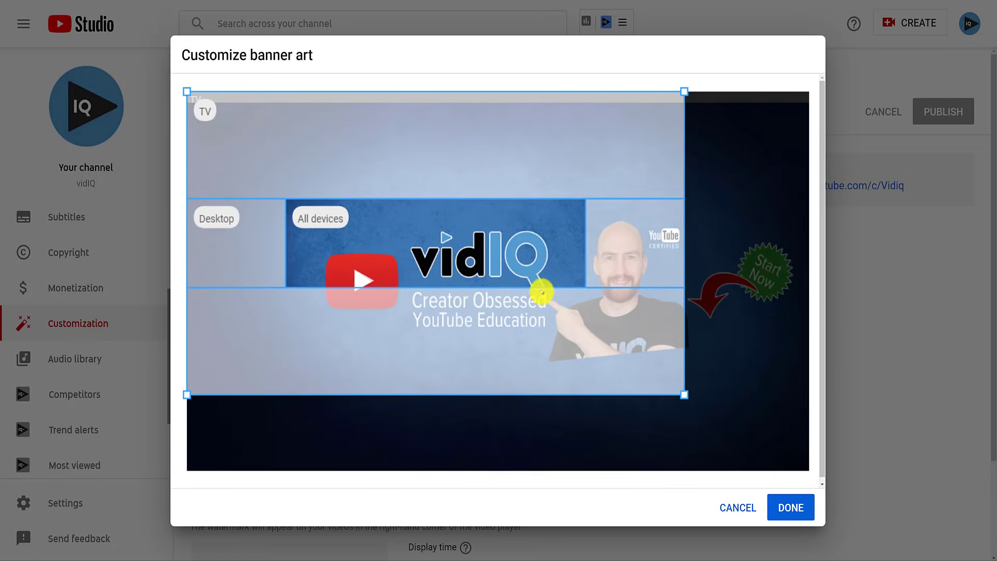
pyautogui.moveTo(701, 405); pyautogui.dragTo(826, 484)
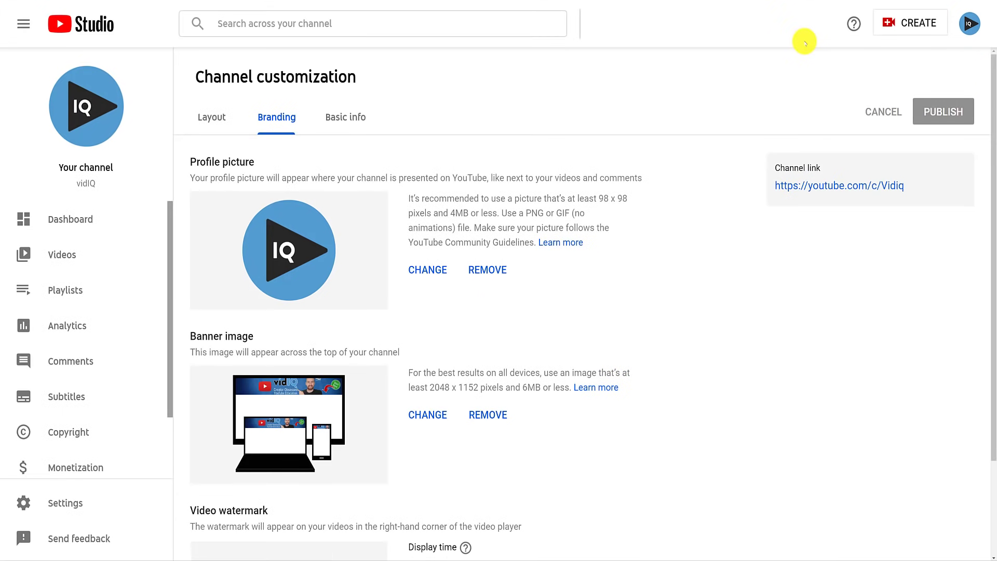
# Upload the red SUBSCRIBE image as the video watermark, shown for the entire video
pyautogui.moveTo(992, 124); pyautogui.dragTo(992, 249)
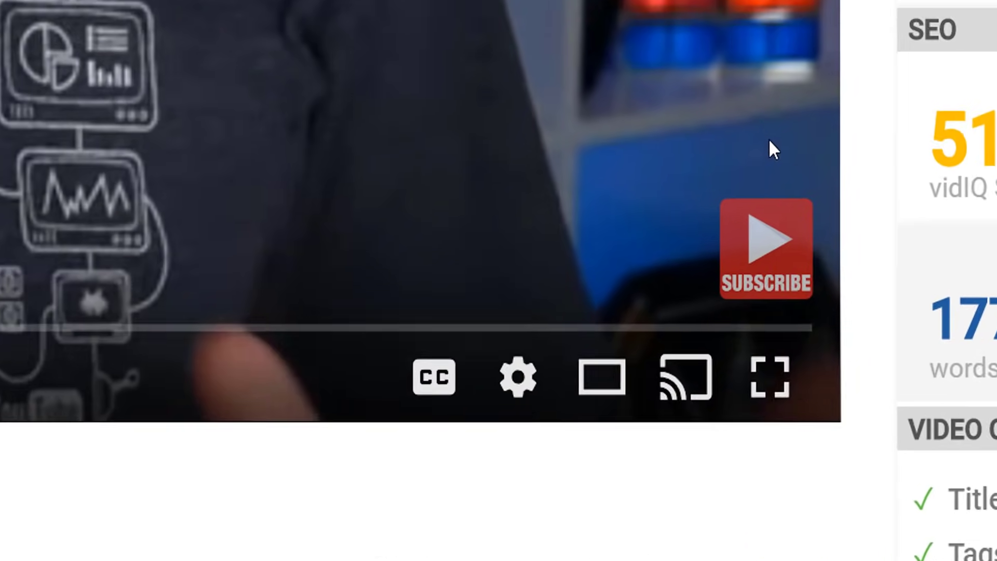
pyautogui.moveTo(707, 434)
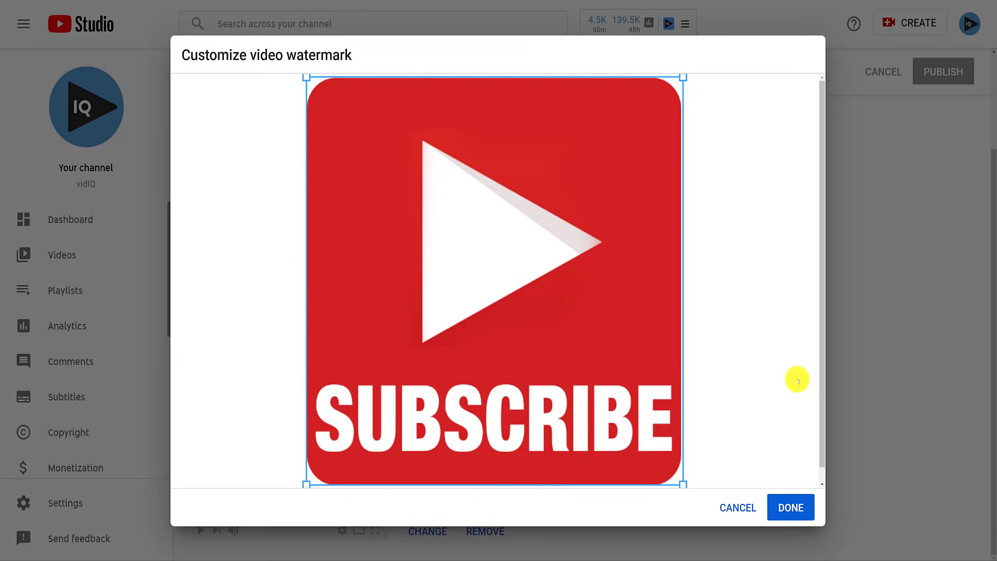
pyautogui.click(800, 507)
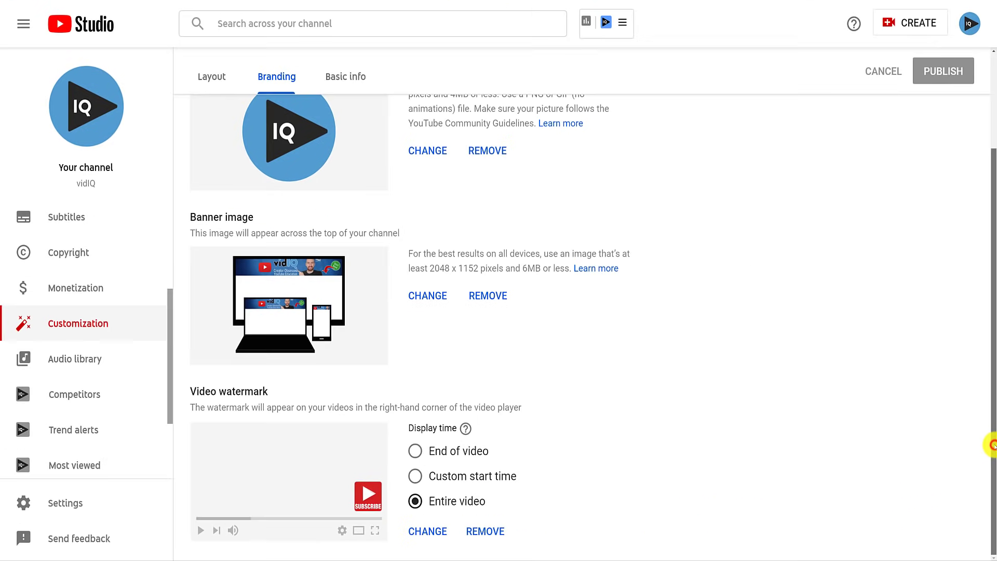
pyautogui.moveTo(990, 442); pyautogui.dragTo(989, 247)
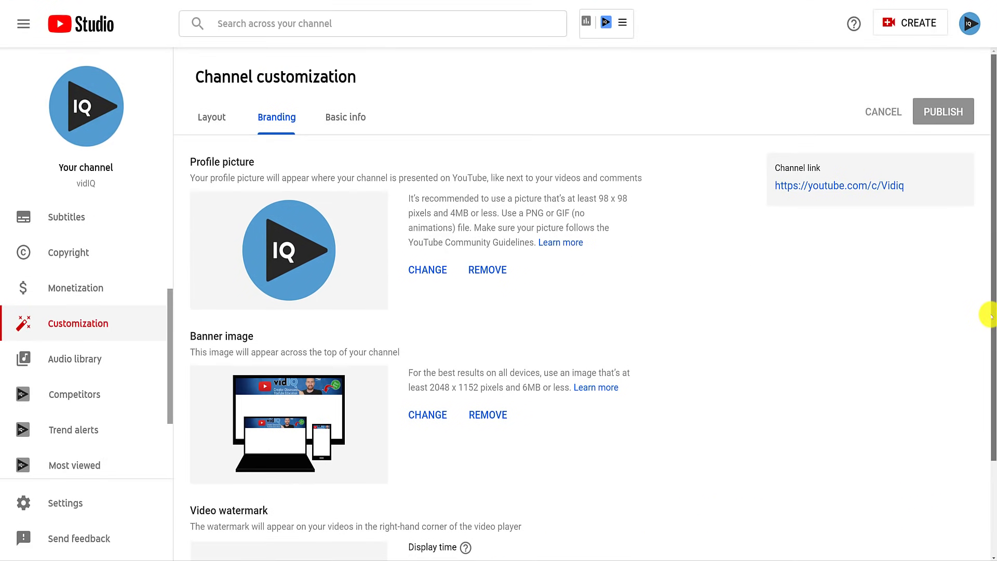
# On Basic info, review the vidIQ name and description, opening the name editor and translation language options
pyautogui.click(341, 116)
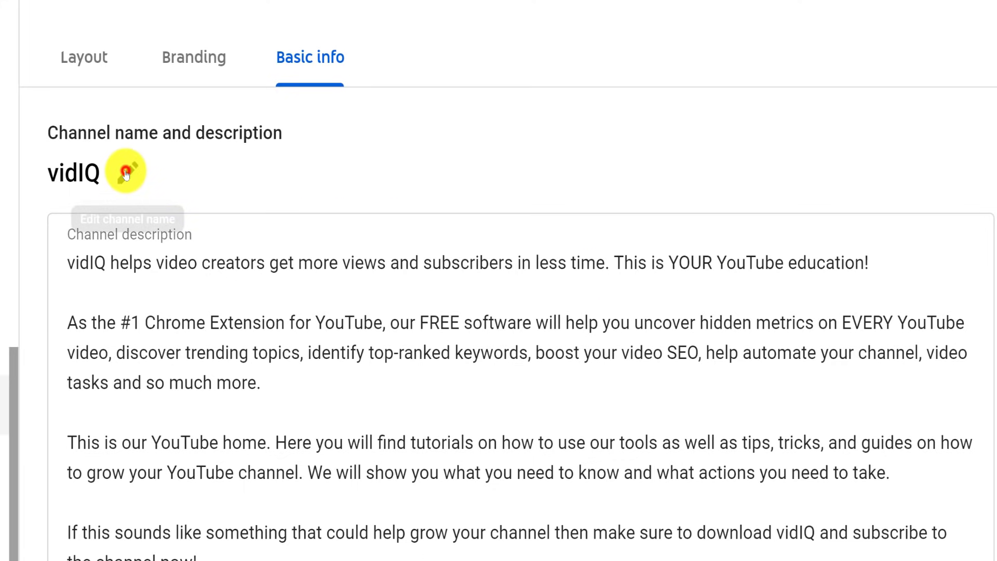
pyautogui.click(127, 172)
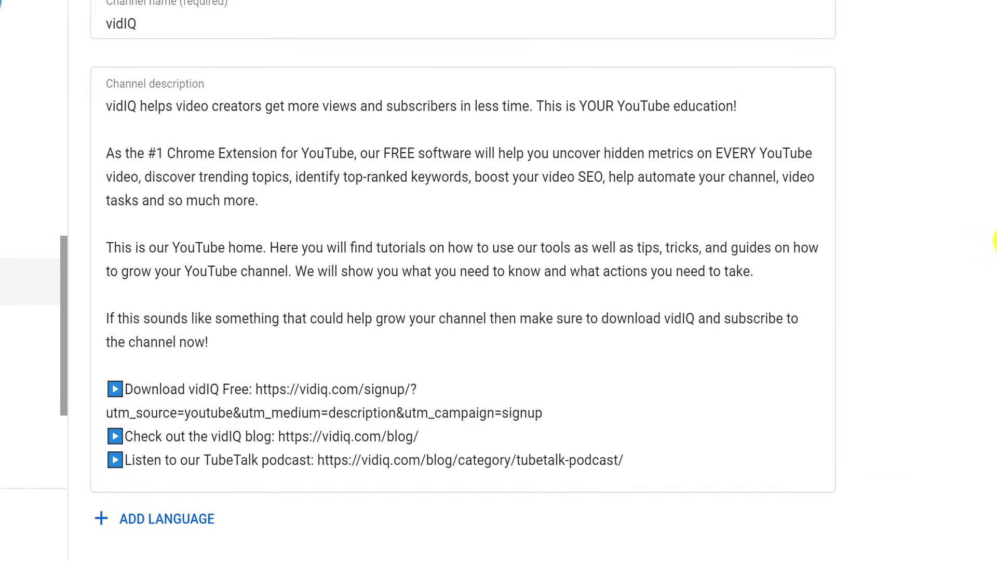
pyautogui.click(198, 517)
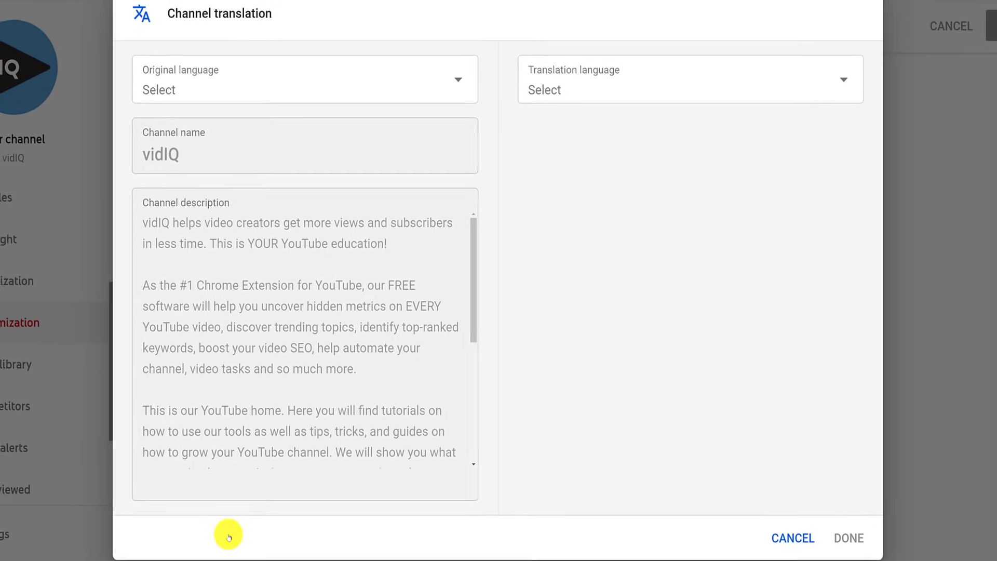
pyautogui.click(824, 93)
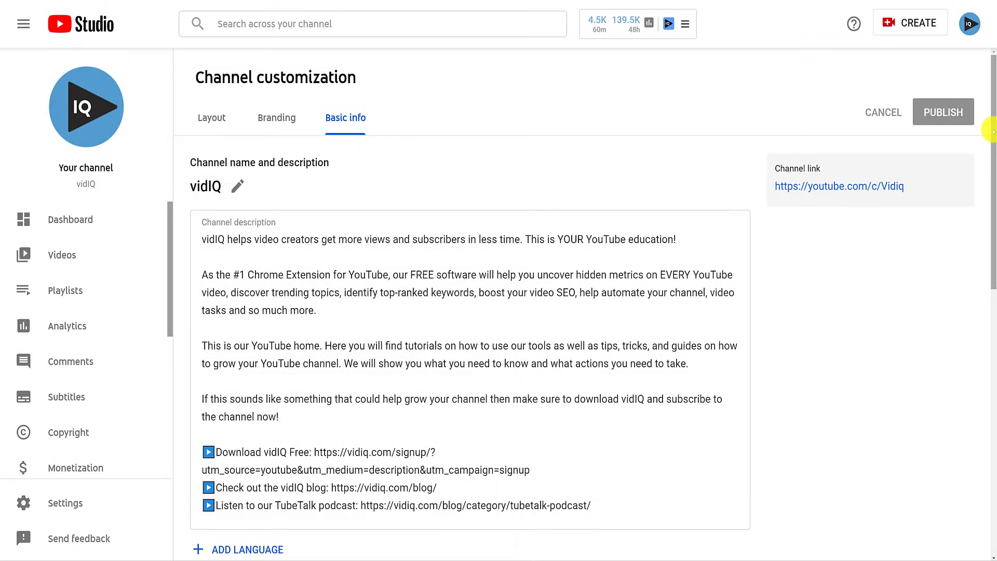
pyautogui.moveTo(992, 129); pyautogui.dragTo(988, 338)
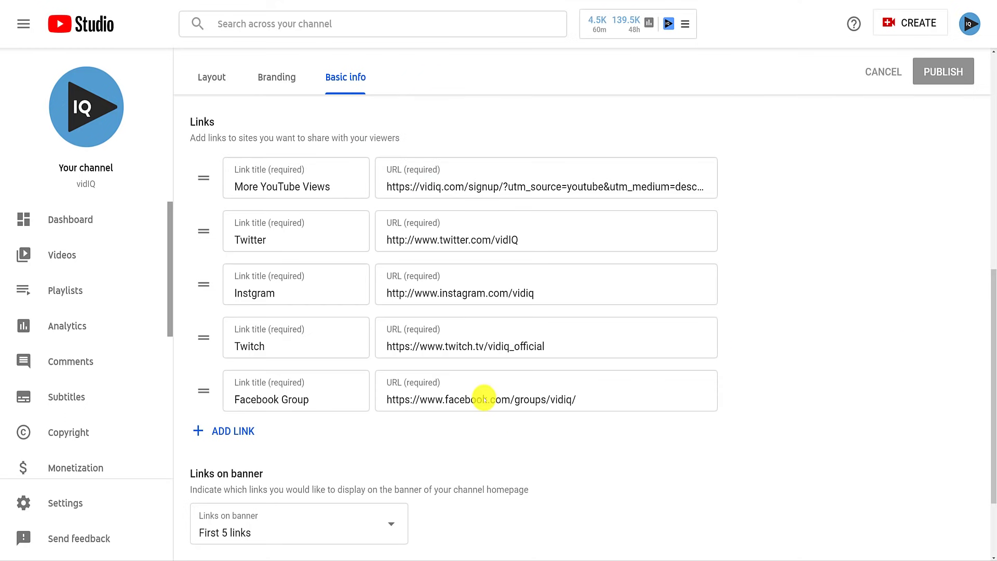
pyautogui.click(232, 430)
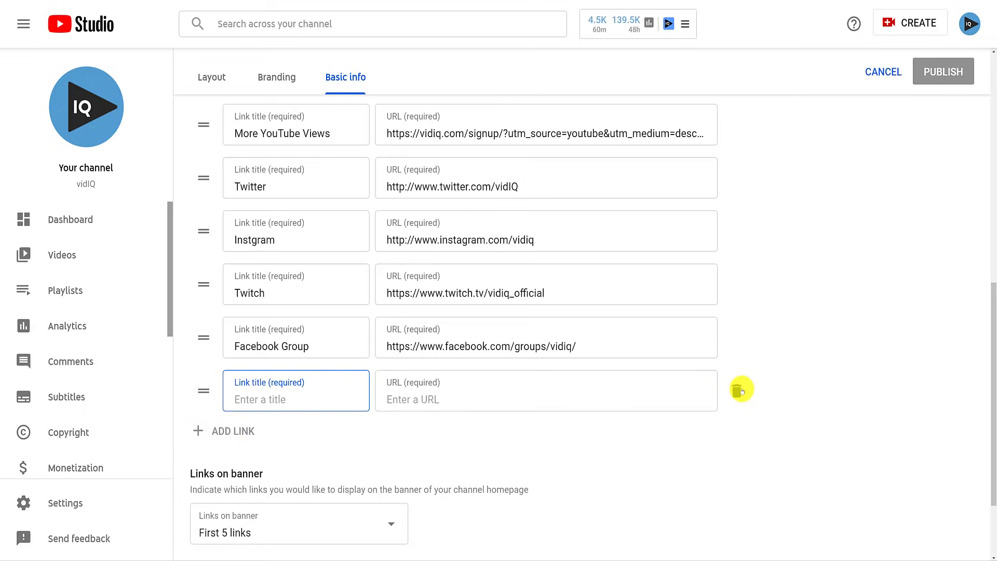
pyautogui.click(739, 391)
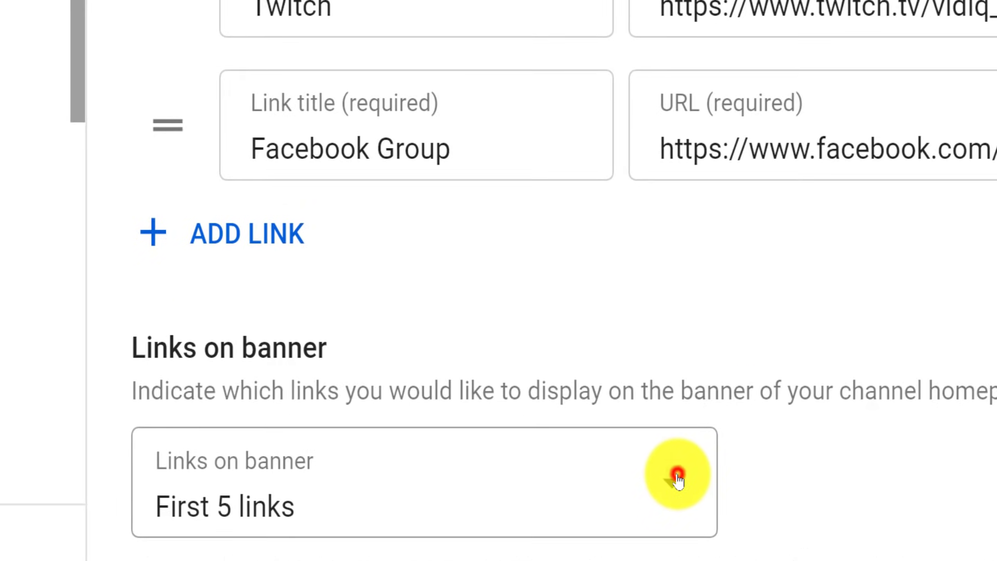
pyautogui.click(678, 478)
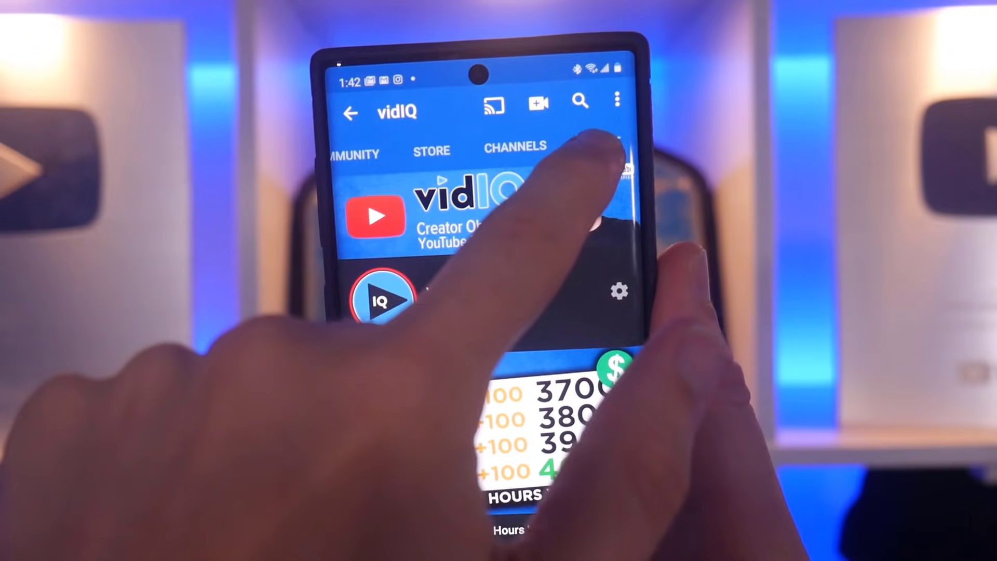
# Go to the vidIQ channel's About tab and scroll through its description
pyautogui.click(628, 144)
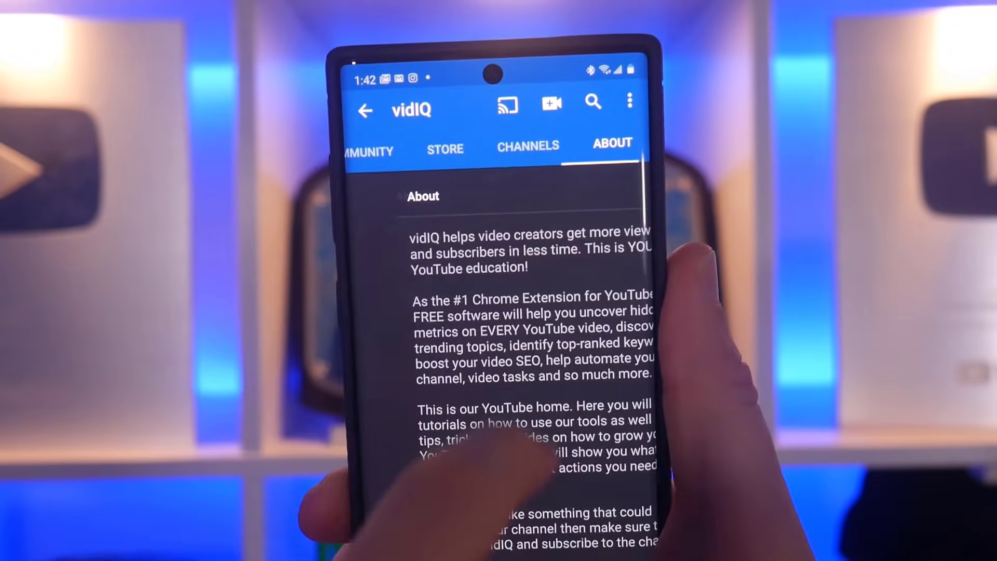
pyautogui.scroll(-7, 445, 434)
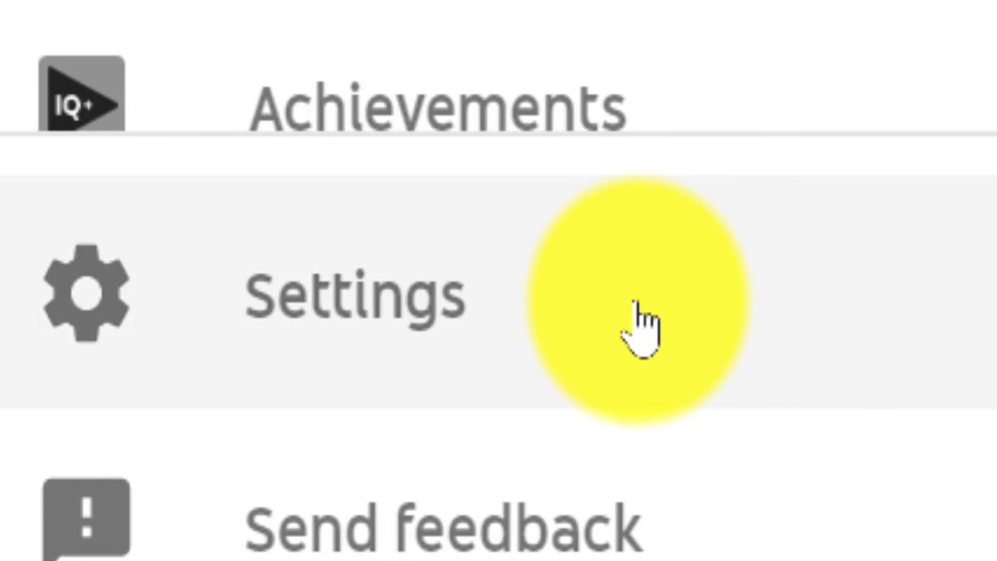
# In Settings > Channel > Advanced settings, mark the channel as not made for kids
pyautogui.click(612, 307)
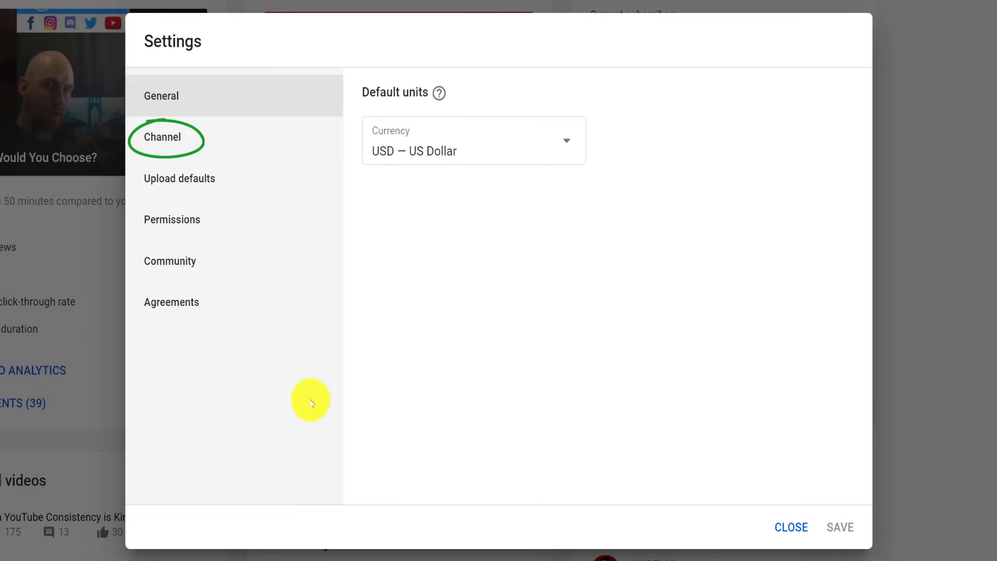
pyautogui.click(282, 140)
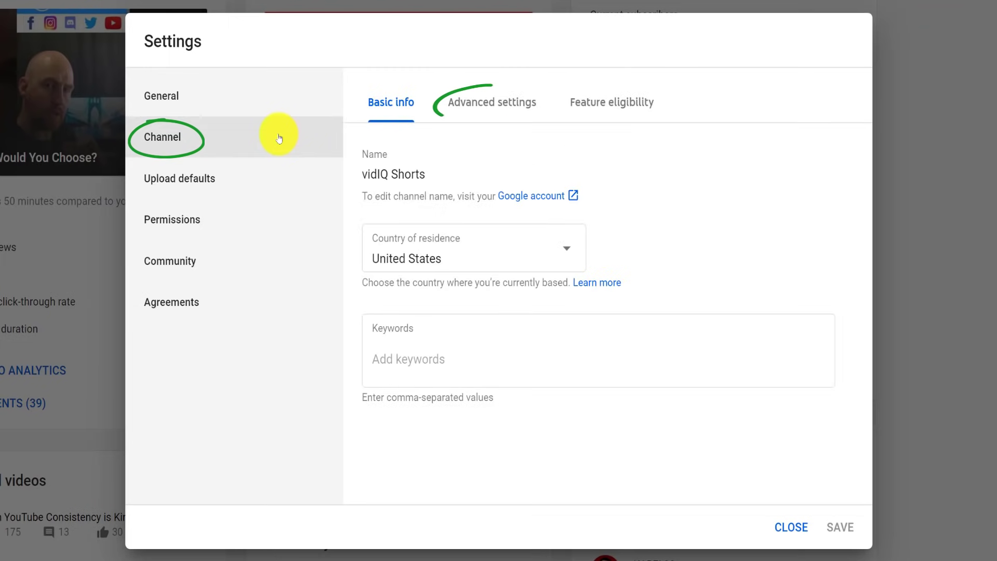
pyautogui.click(510, 104)
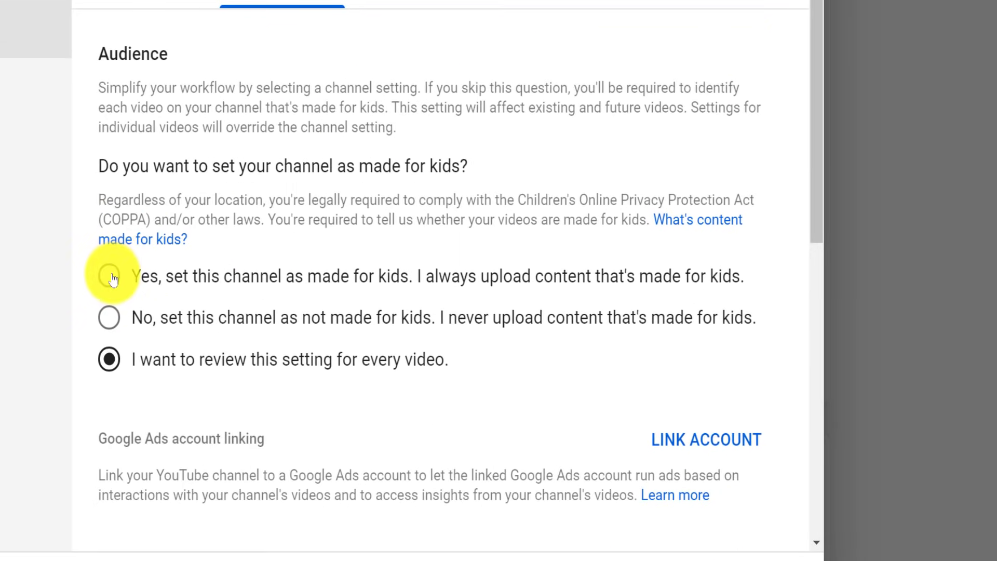
pyautogui.click(111, 277)
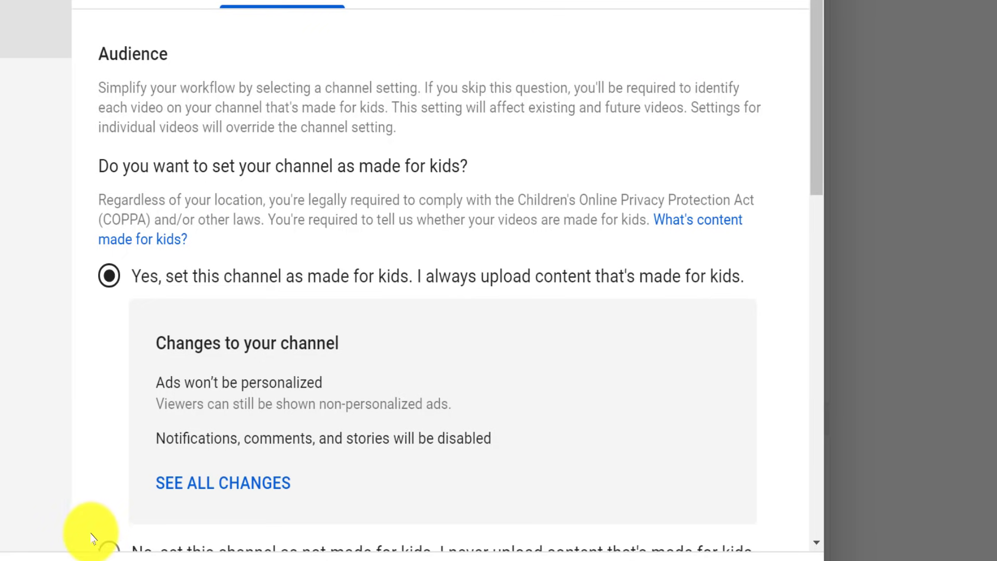
pyautogui.click(107, 551)
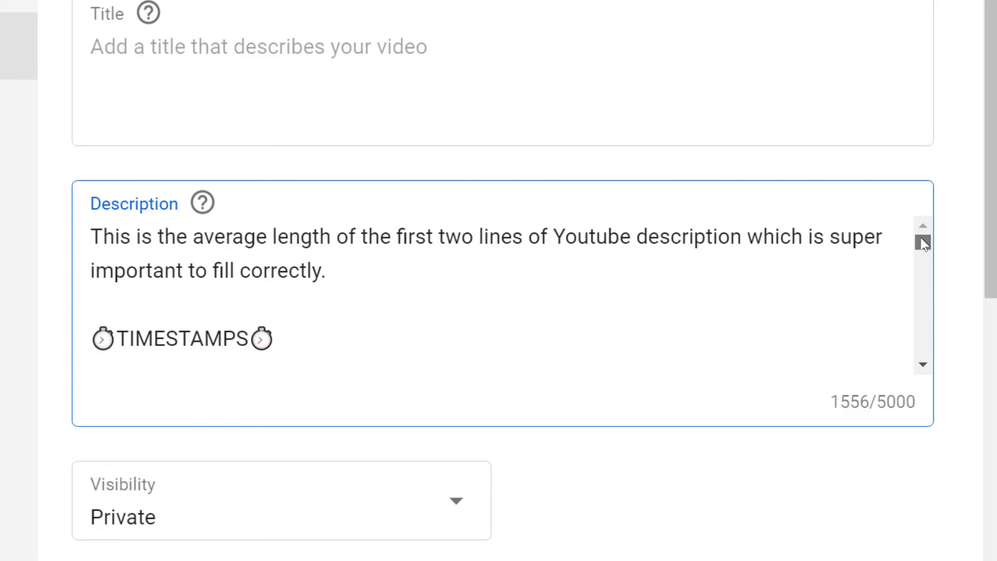
pyautogui.moveTo(923, 243); pyautogui.dragTo(898, 263)
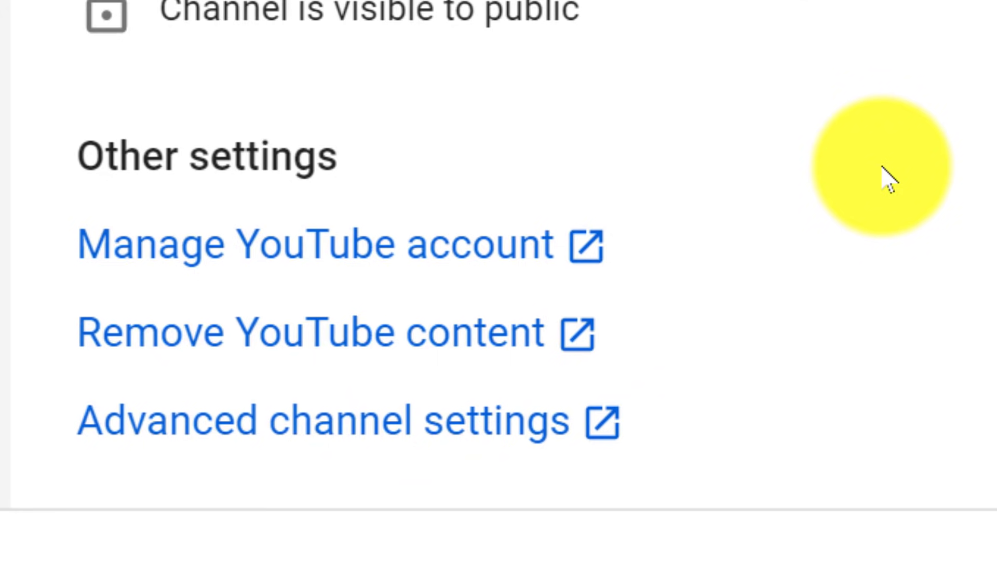
# Go to the YouTube account settings via Advanced channel settings under Other settings
pyautogui.click(418, 255)
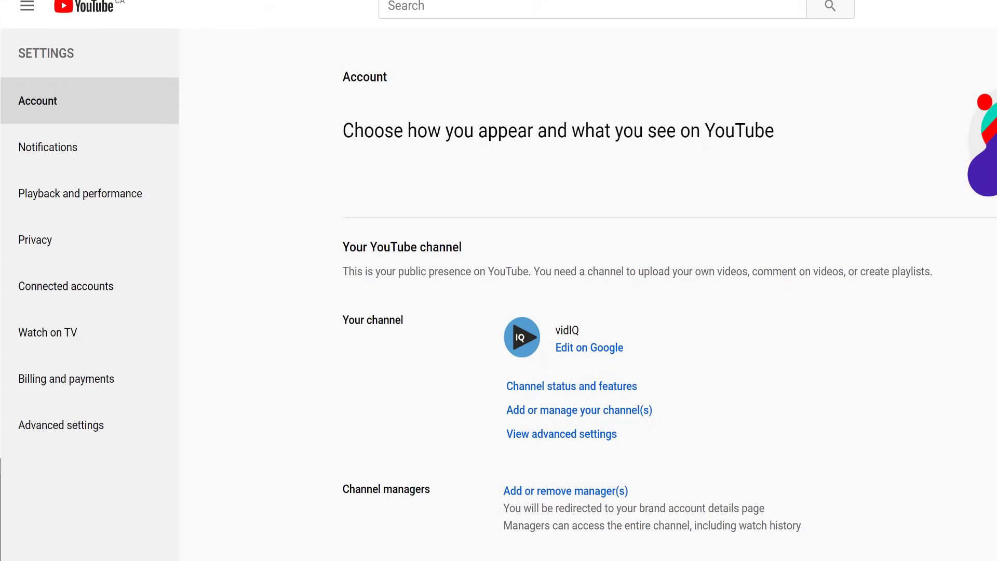